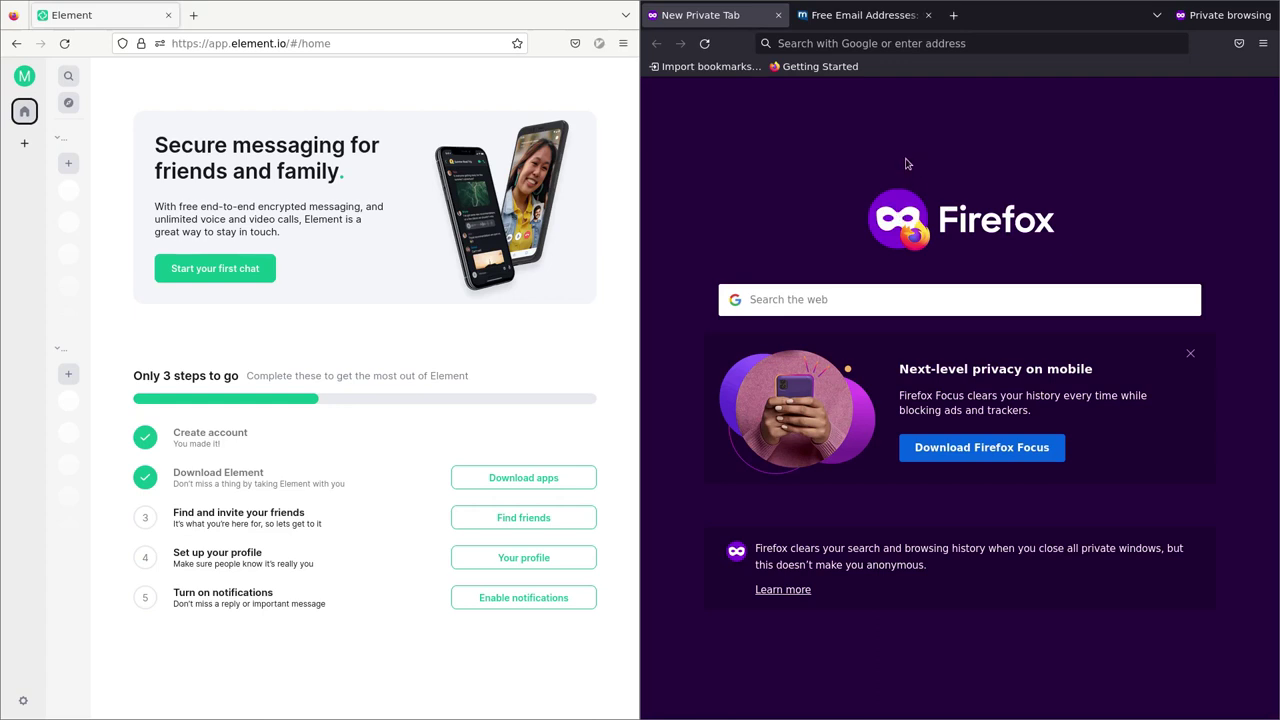
Load app.element.io in the Firefox private window
click(821, 42)
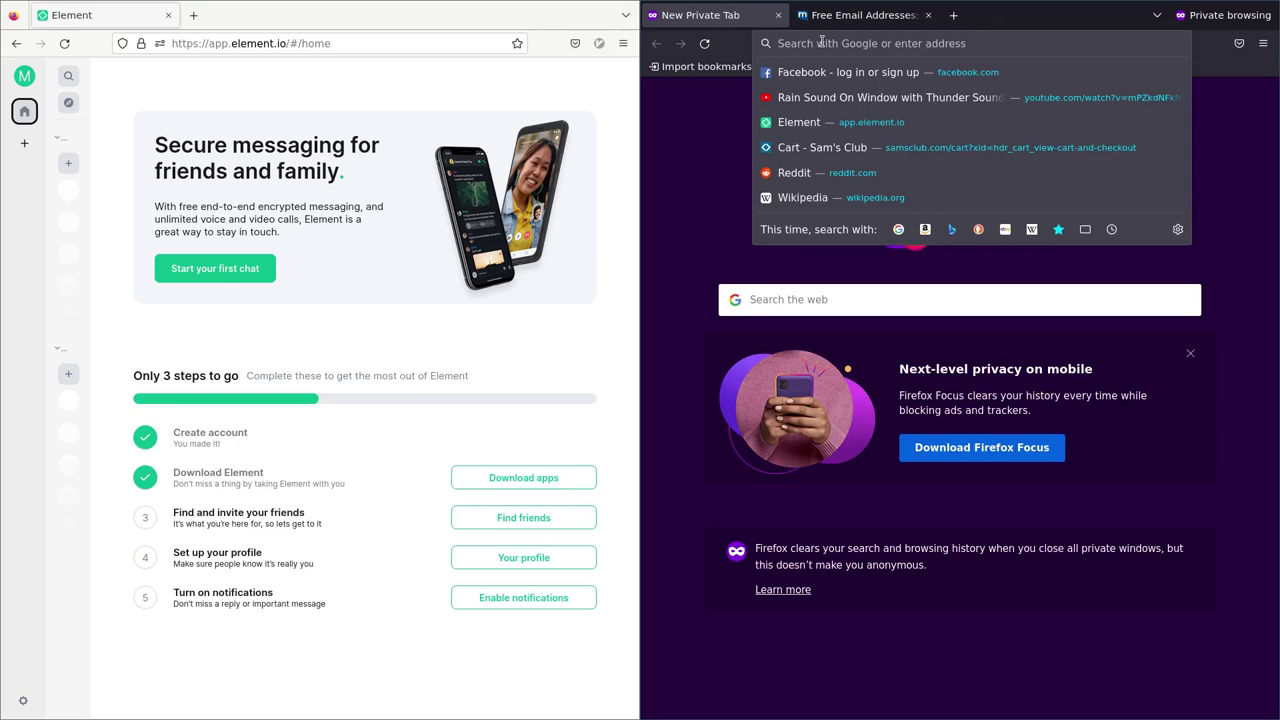
text(app.element.io/)
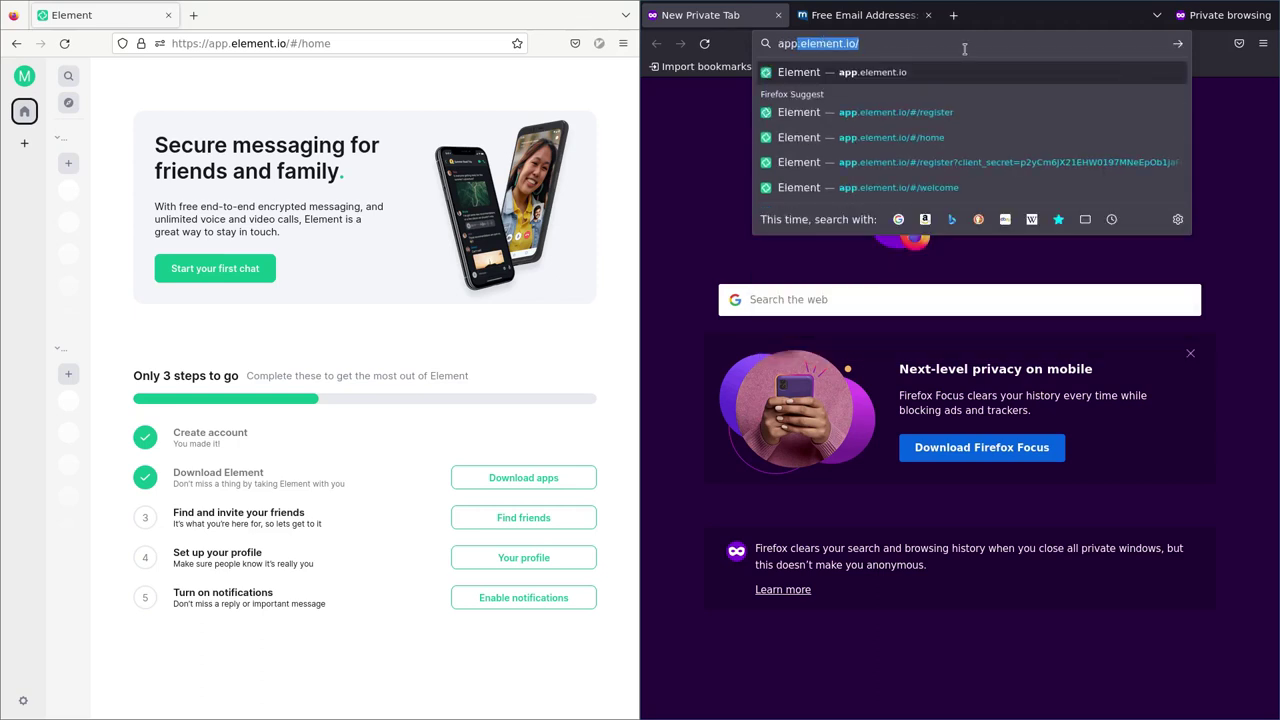
key(Return)
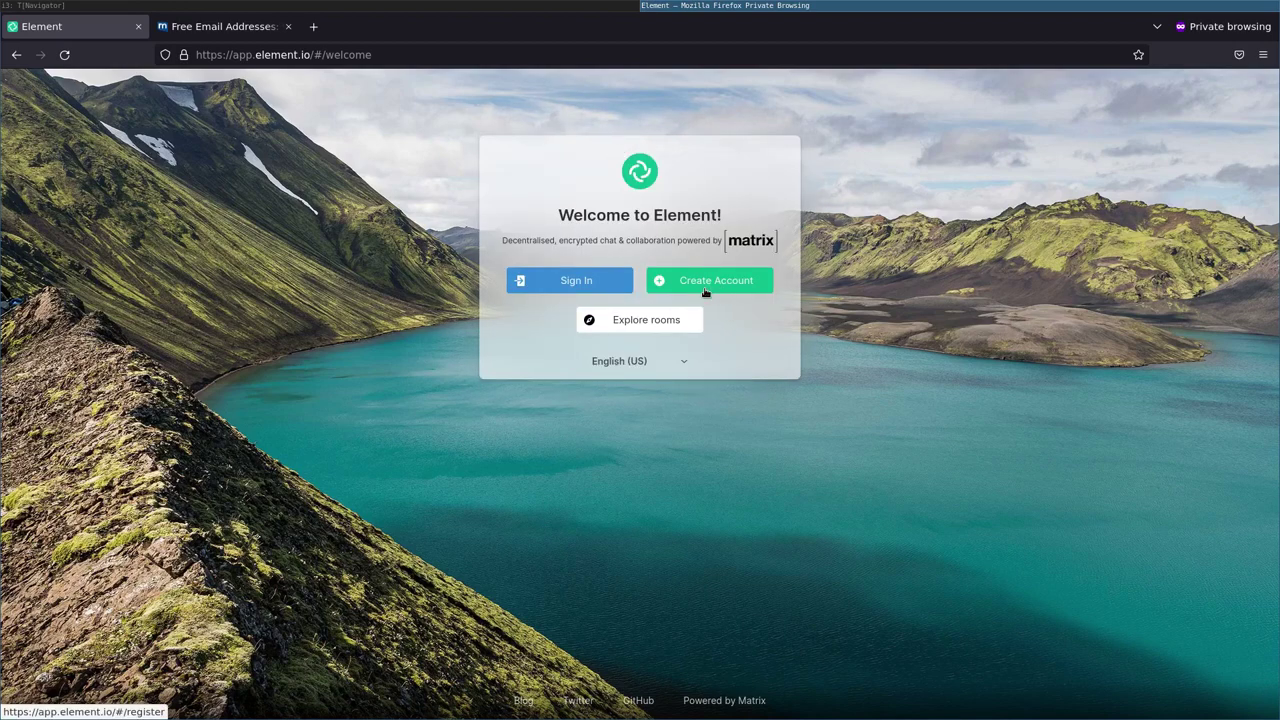
Register a second matrix.org account with a username, password and email address
click(705, 286)
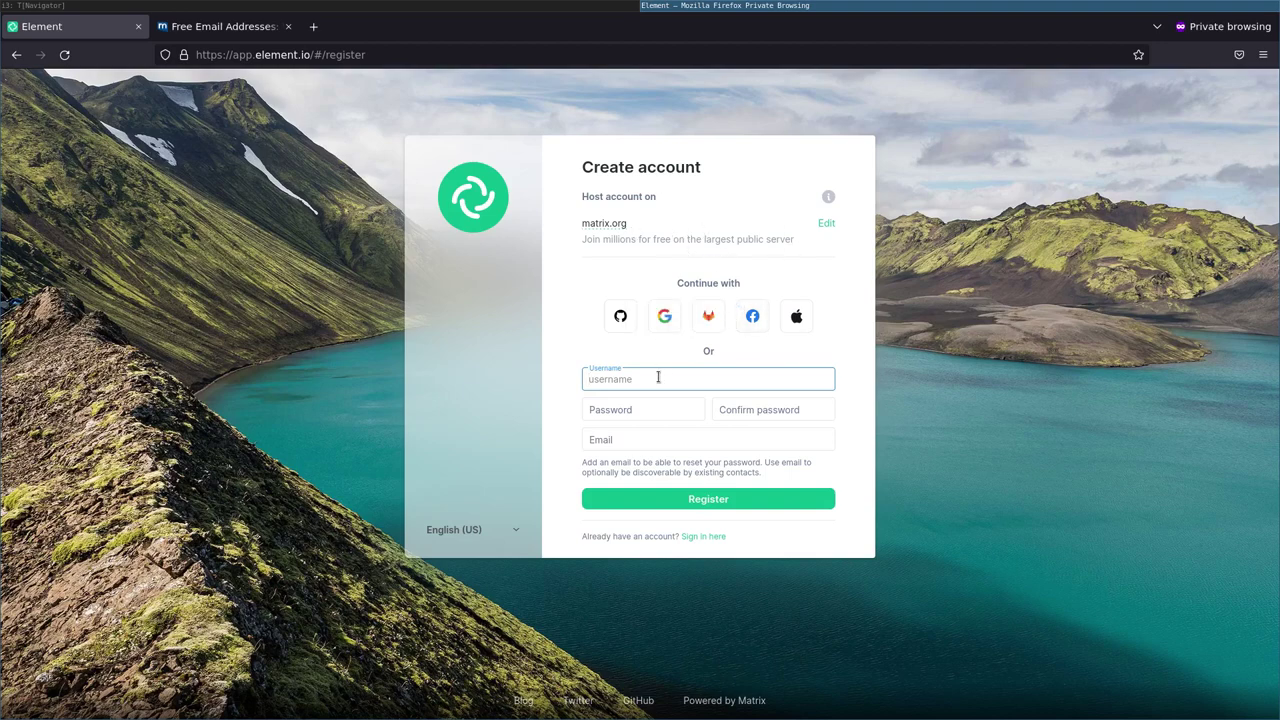
text(matrixtester)
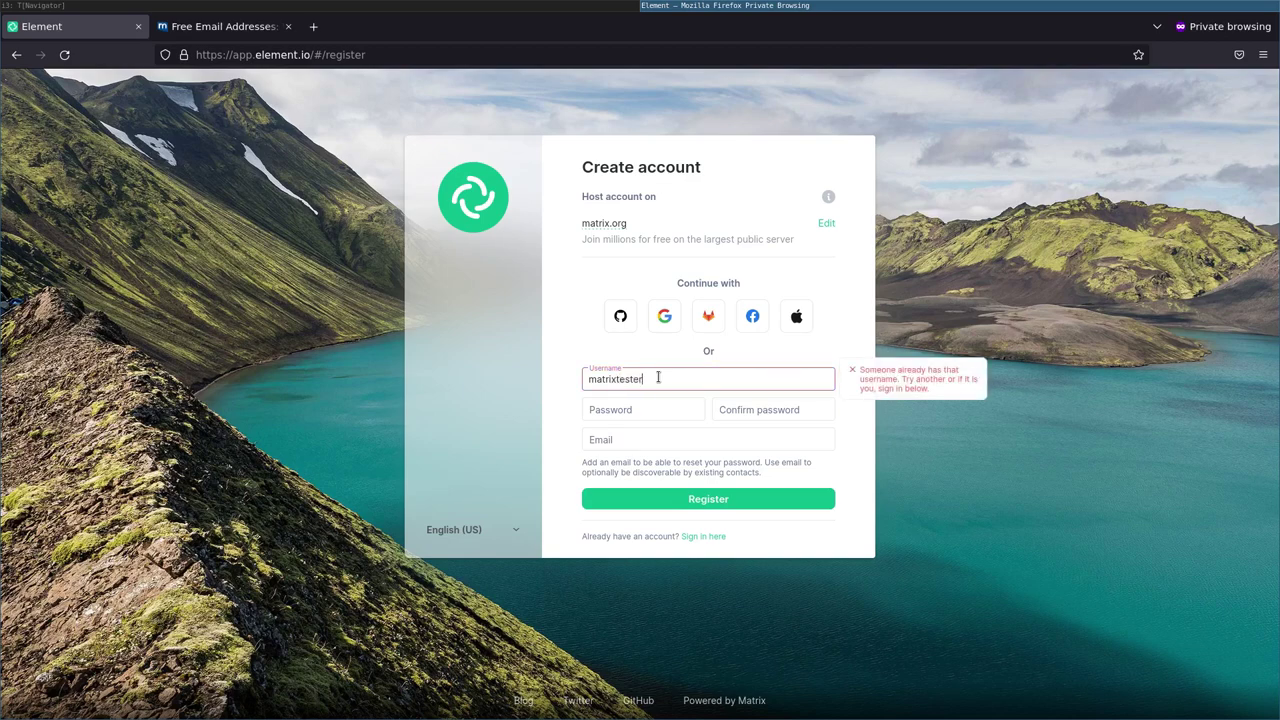
text(2023)
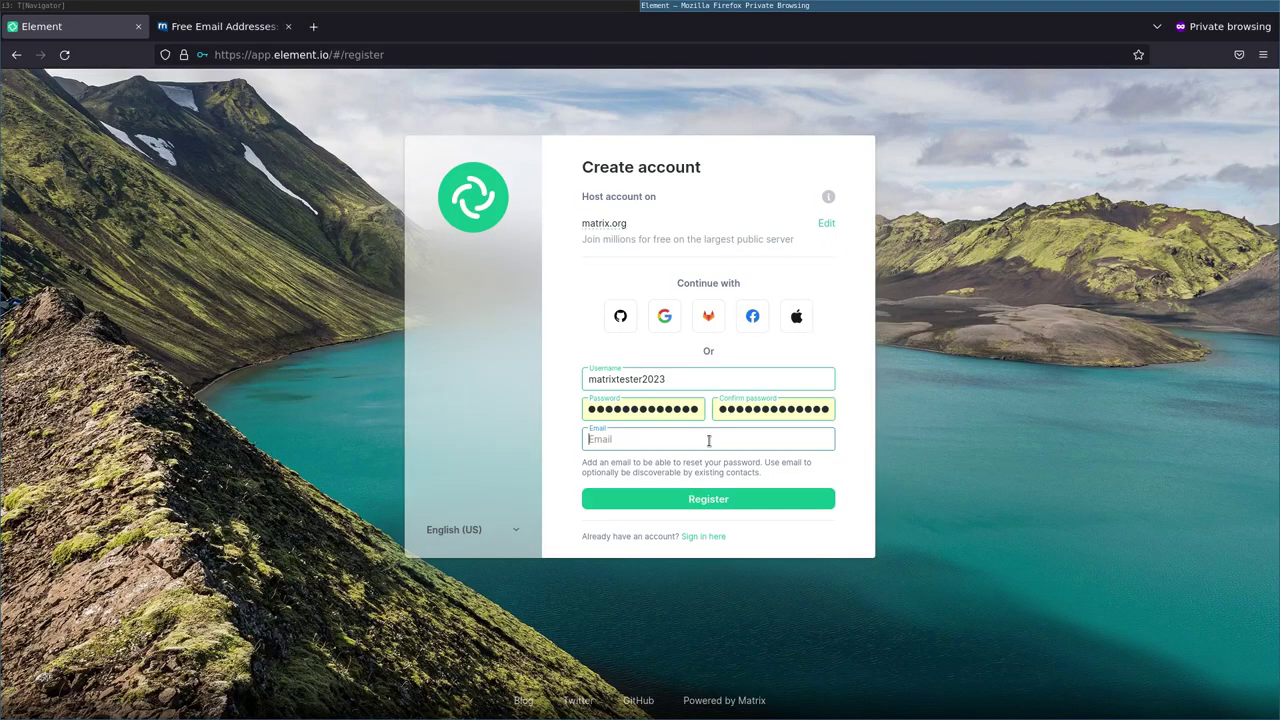
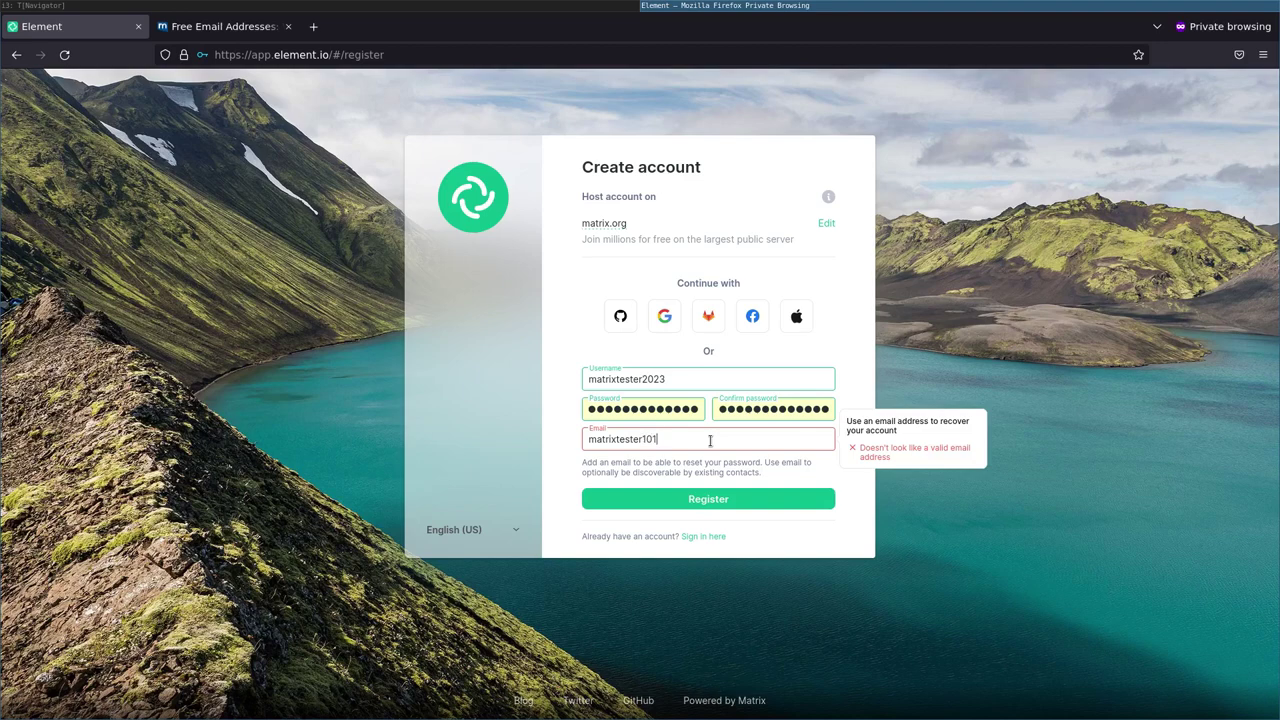
key(Return)
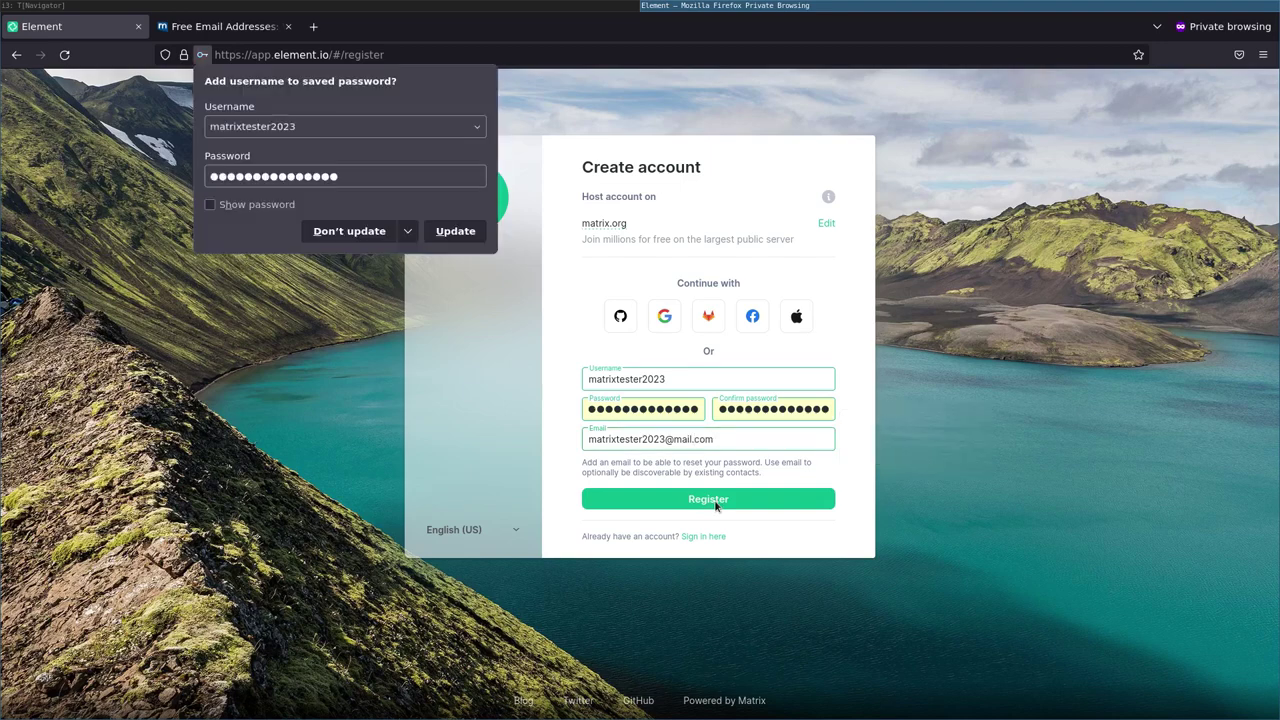
Solve the reCAPTCHA challenge by marking the traffic-light squares
click(601, 341)
click(717, 256)
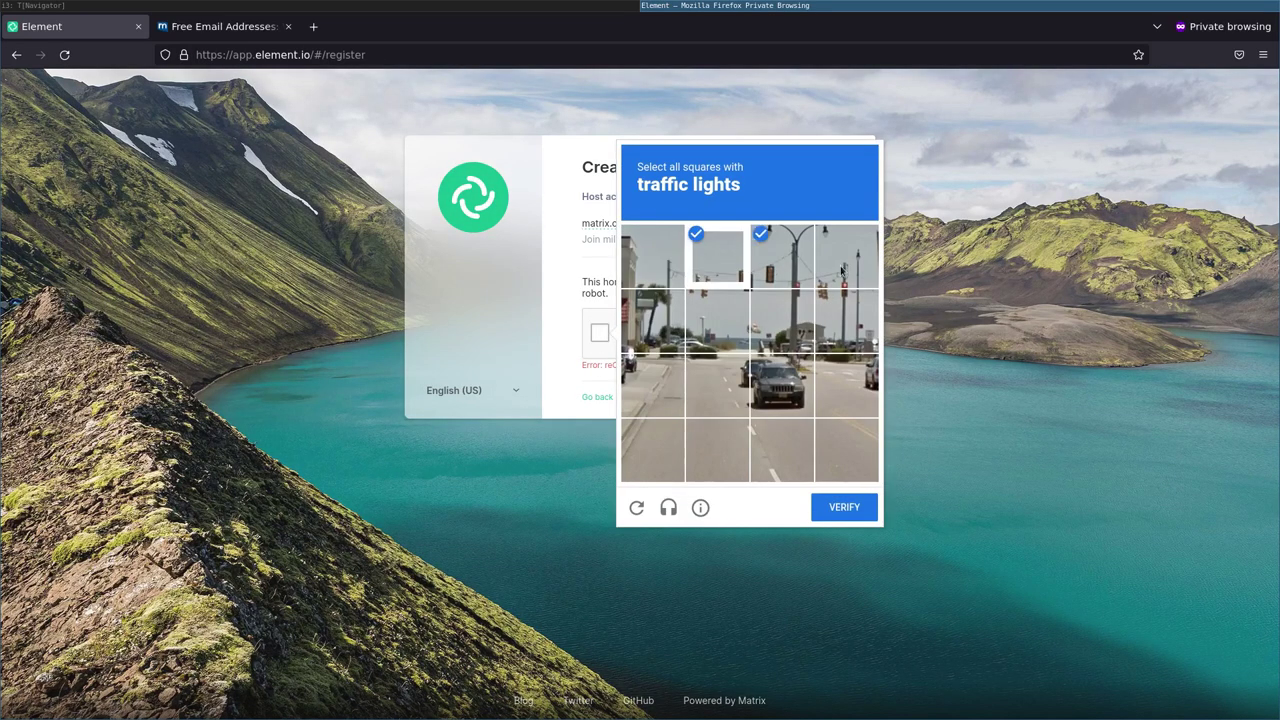
click(782, 256)
click(847, 256)
click(847, 320)
click(795, 311)
click(844, 507)
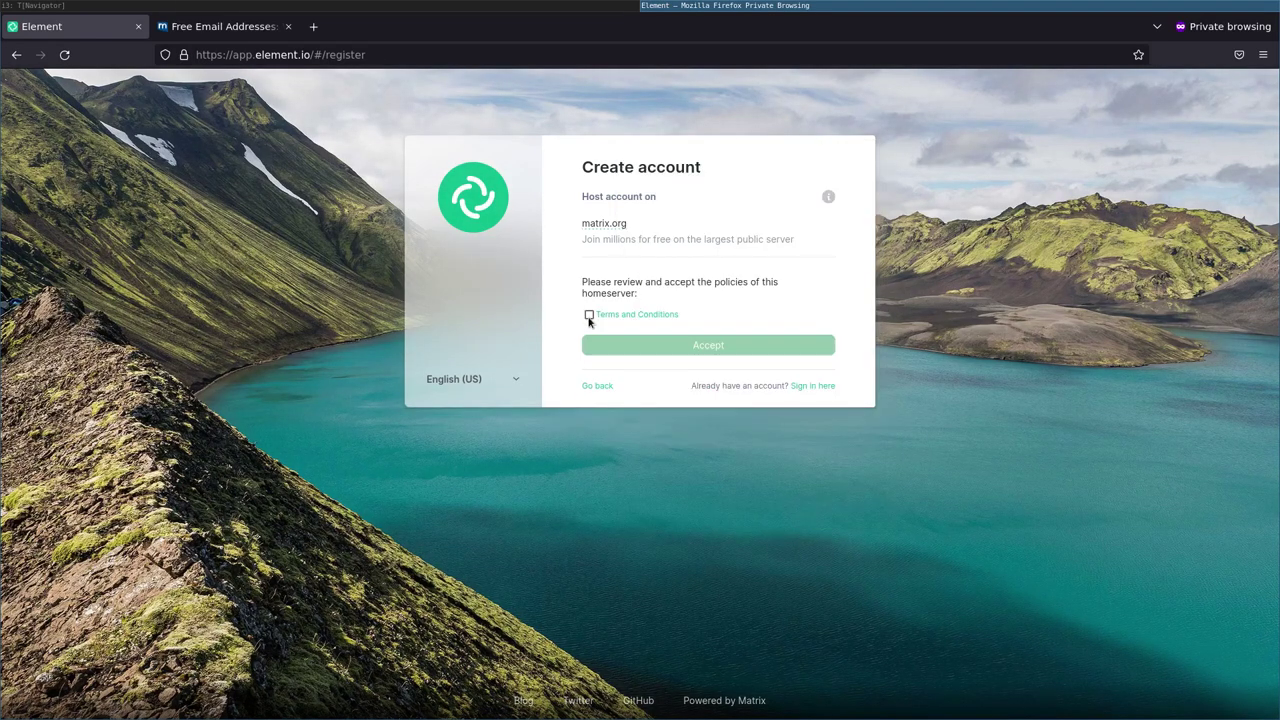
Accept the homeserver's Terms and Conditions and check the webmail inbox
click(588, 318)
click(742, 350)
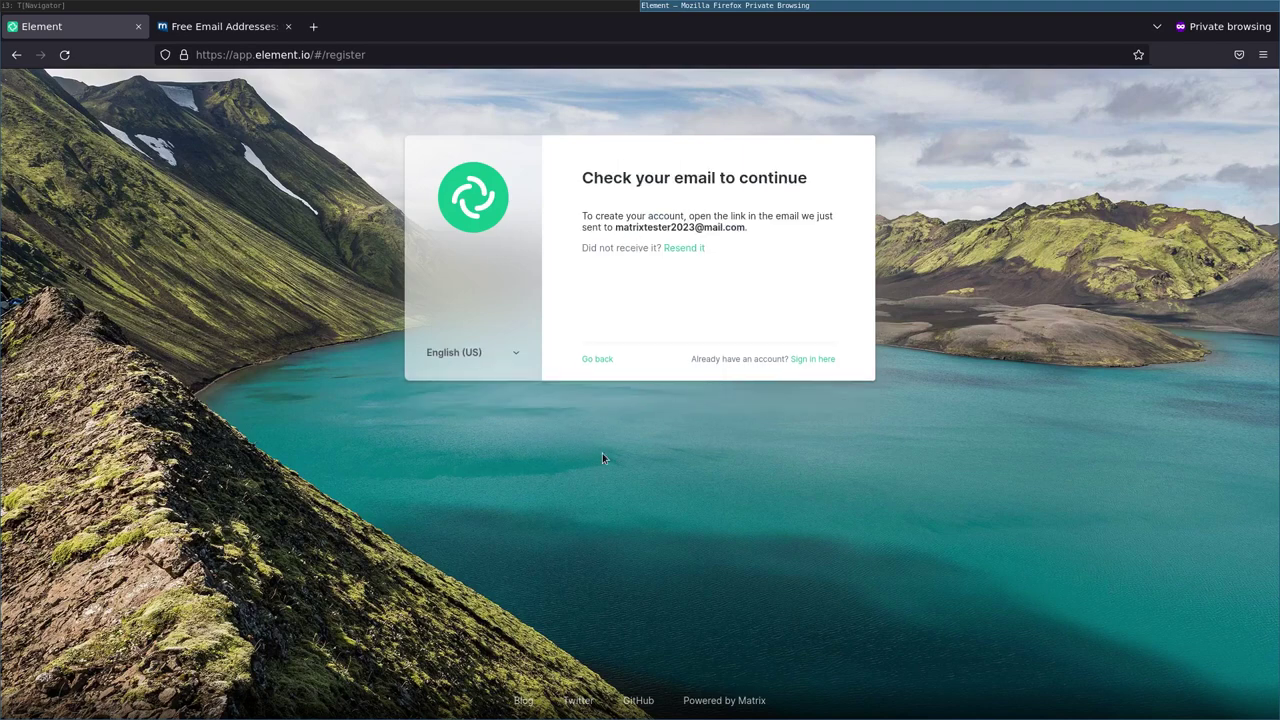
click(226, 28)
Open the Matrix validation email in mail.com and follow its verify-email link
click(74, 202)
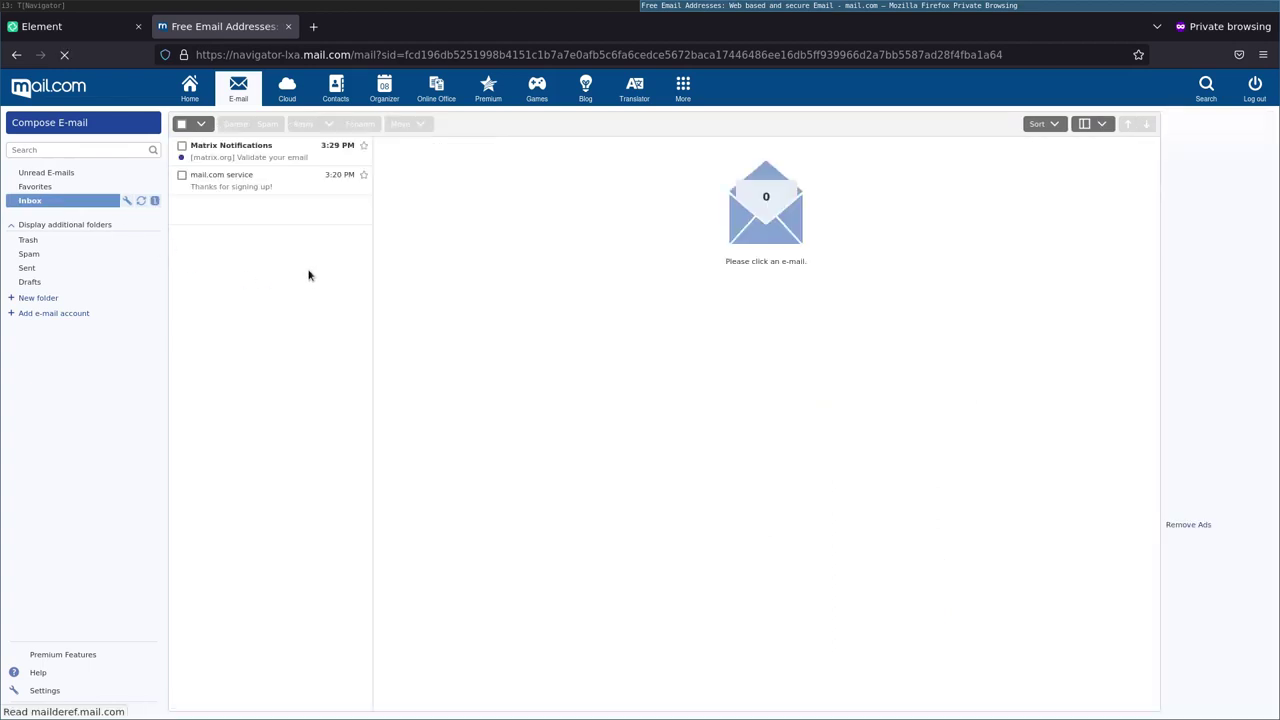
click(230, 150)
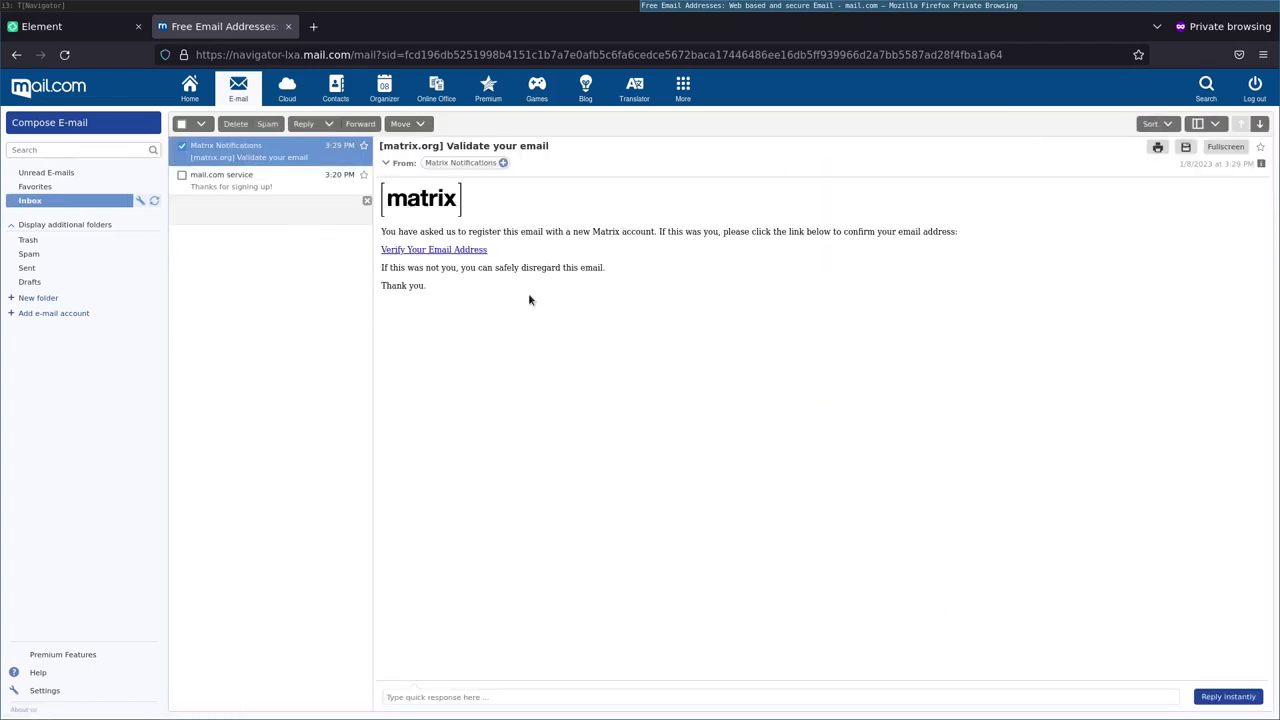
click(400, 248)
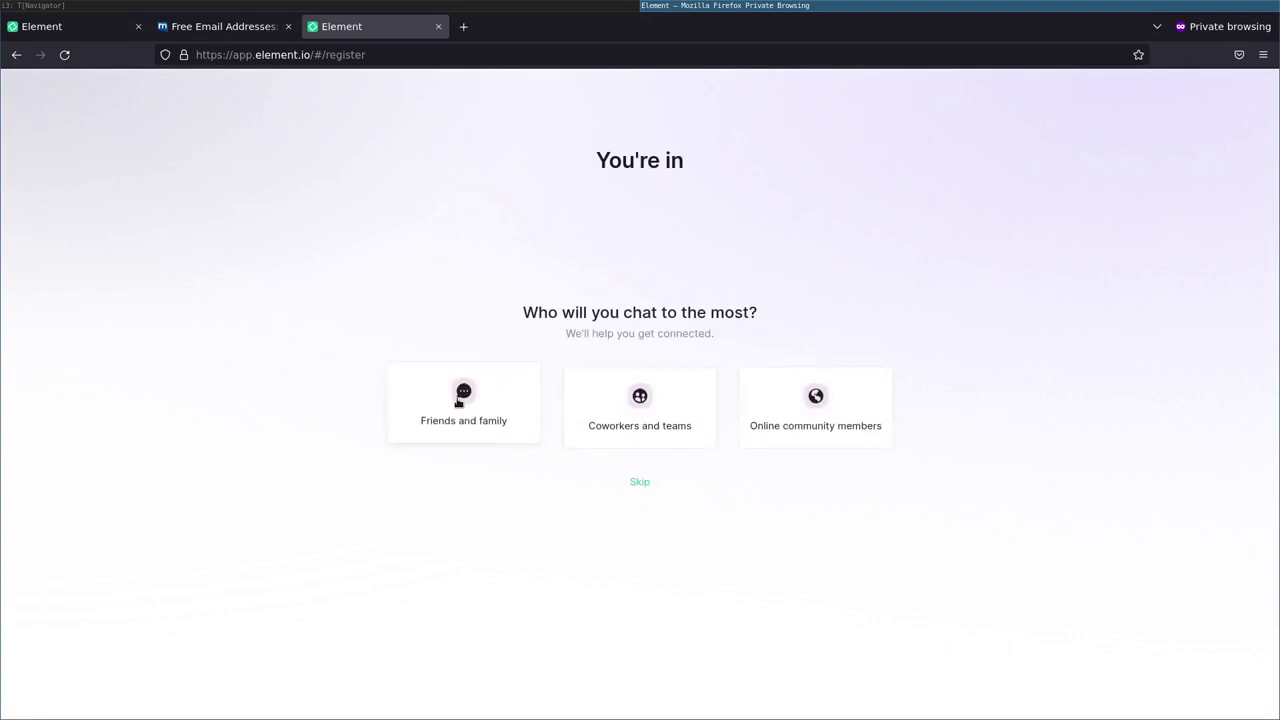
Choose Friends and family for the new account and select the first account's user ID
click(460, 400)
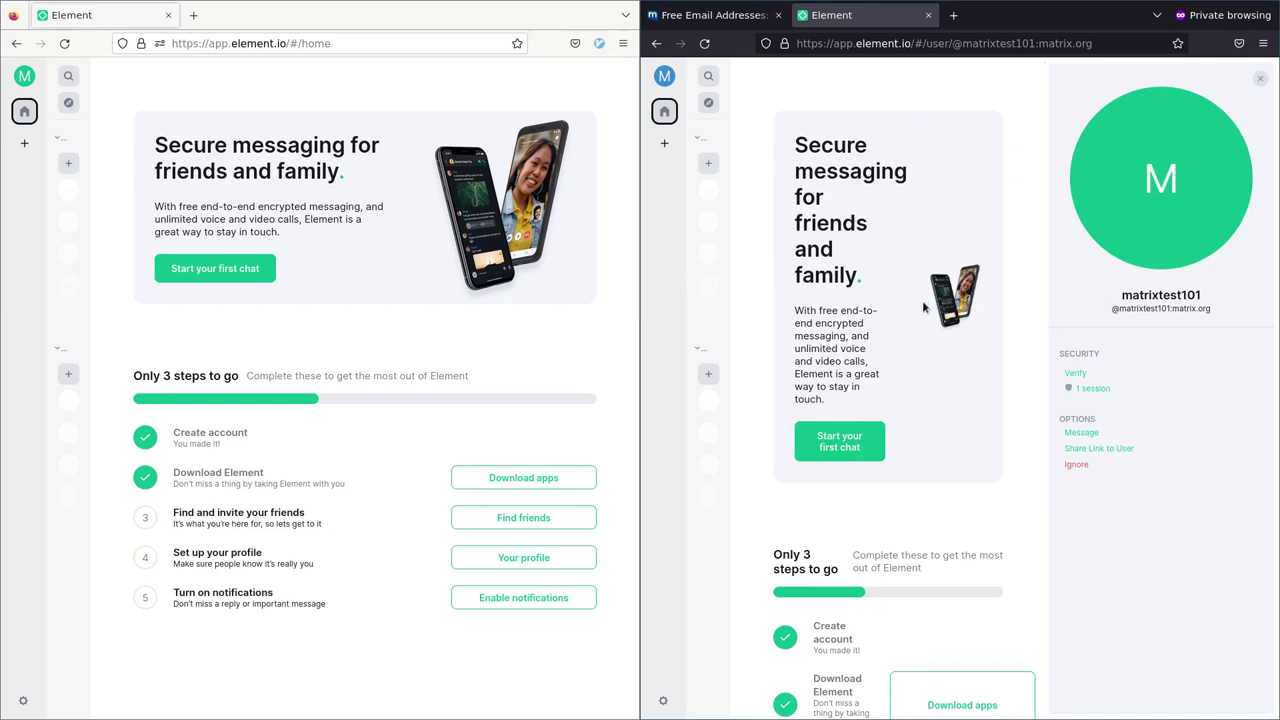
click(24, 77)
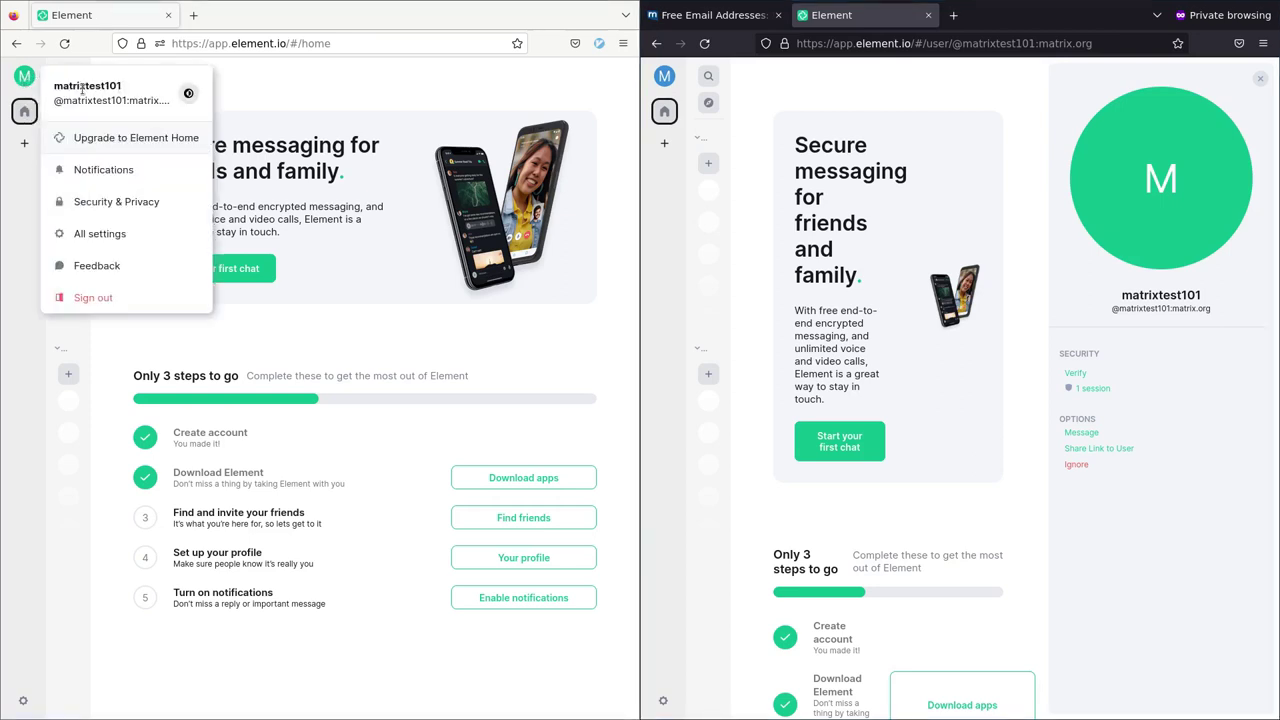
drag(55, 101, 158, 101)
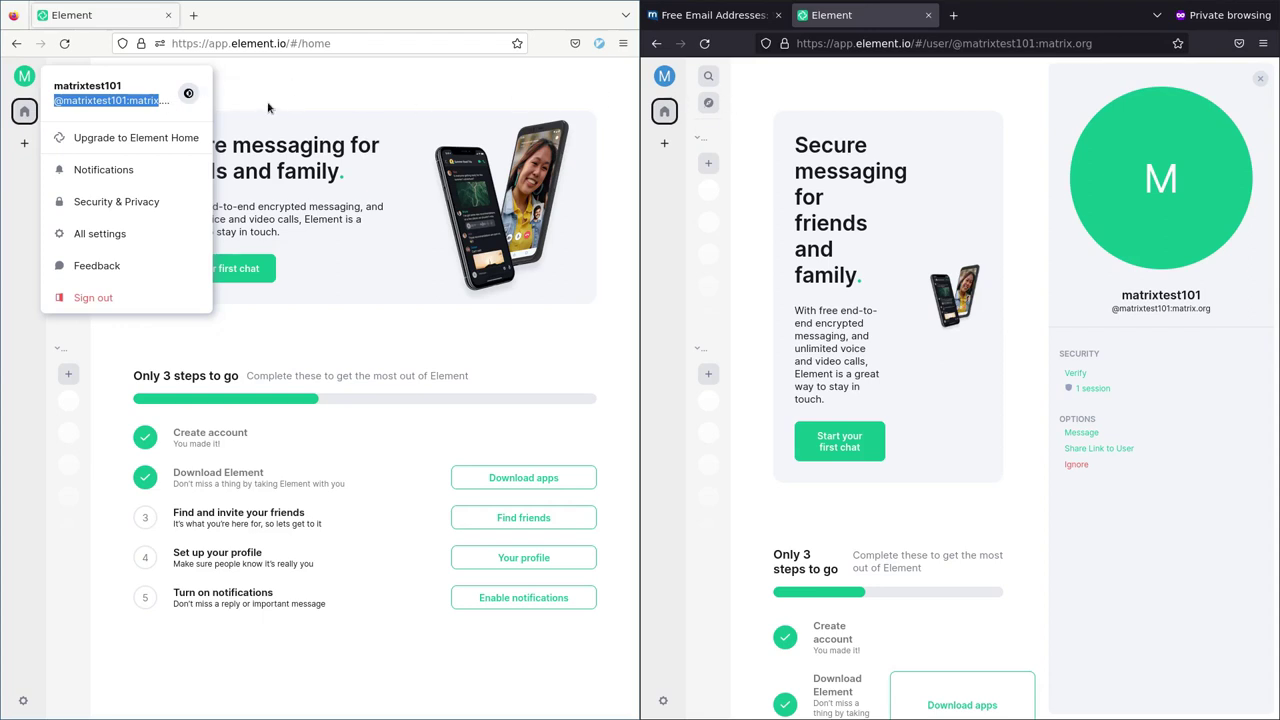
click(825, 94)
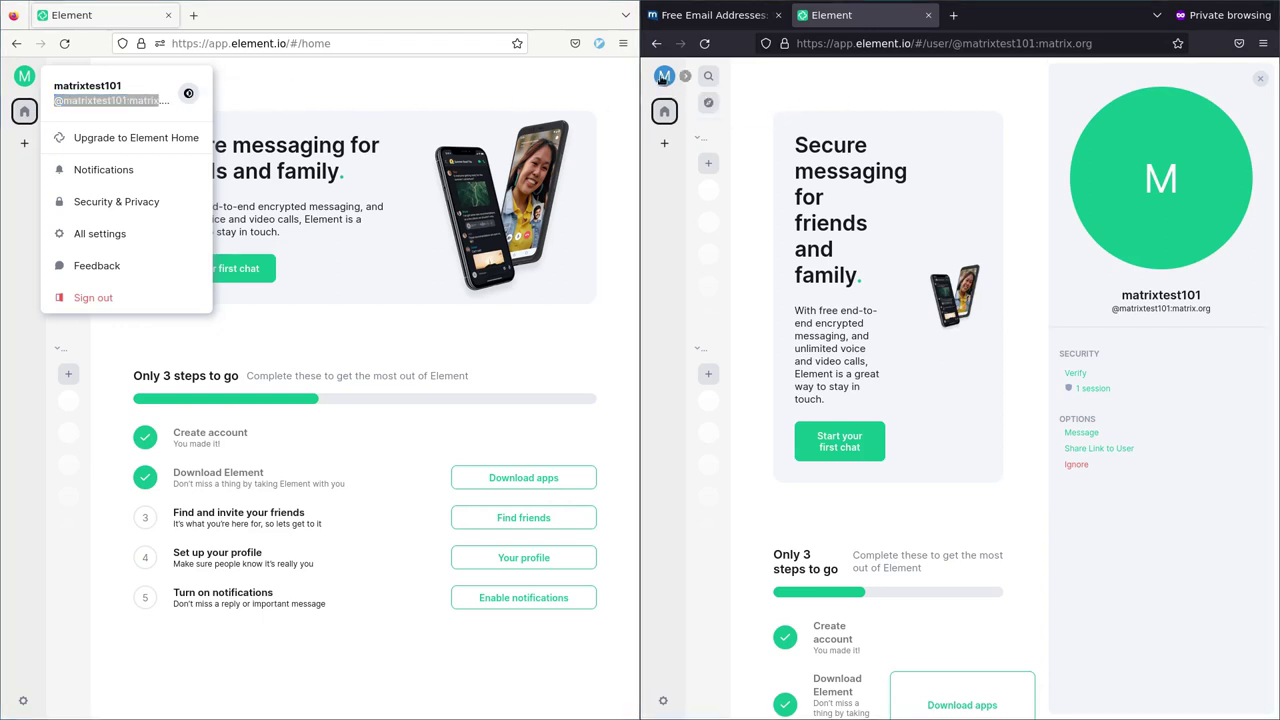
Start a direct message from the second account to the first account's Matrix ID
click(840, 447)
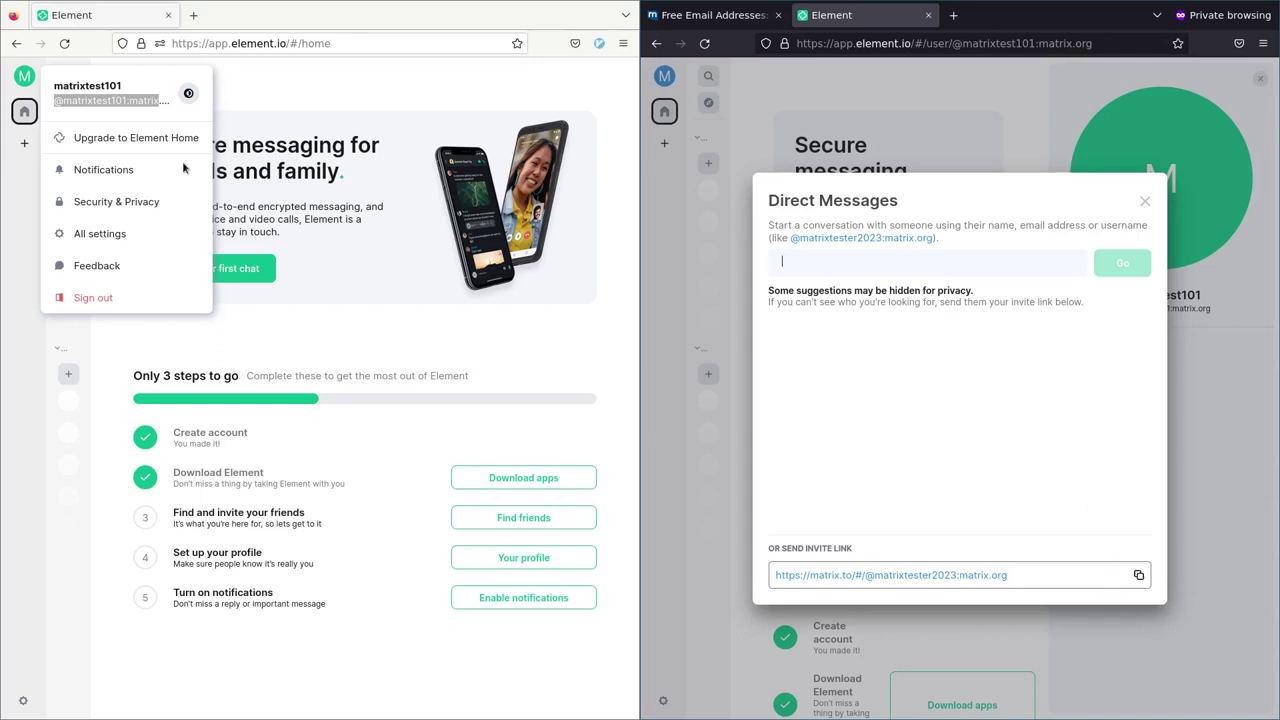
triple_click(57, 100)
click(862, 262)
text(@matrix)
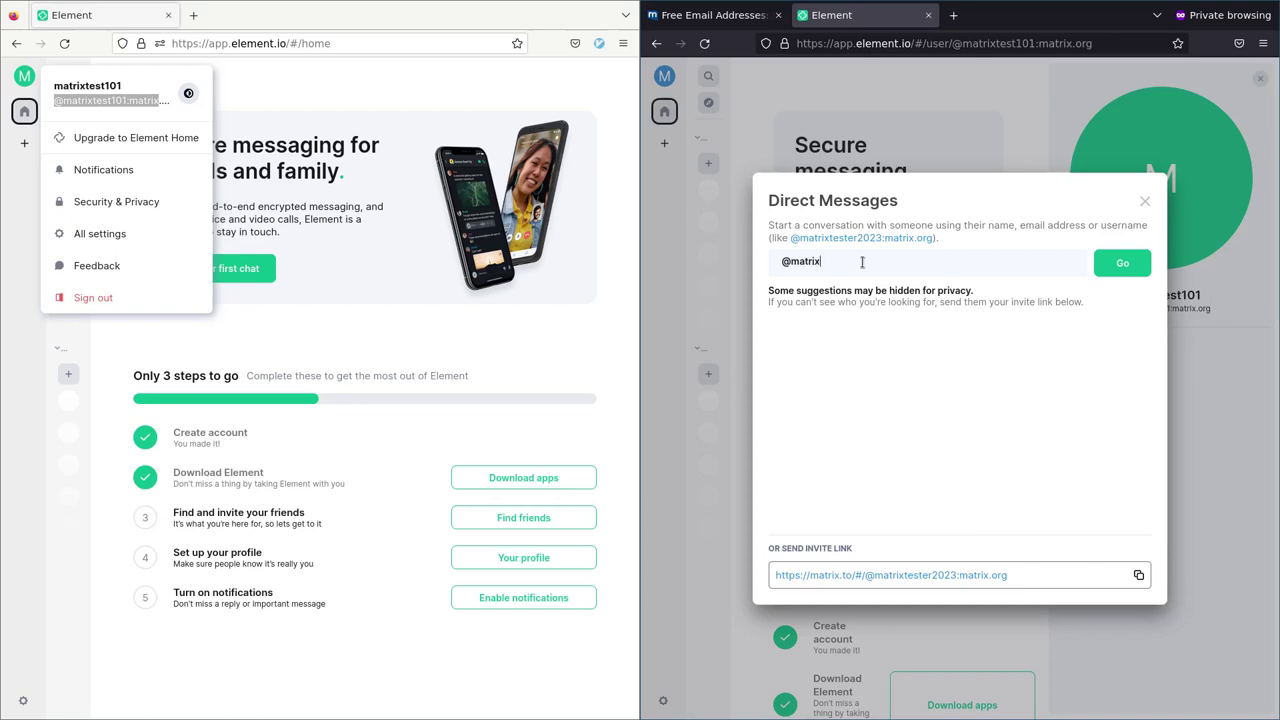
text(test101:matrix.org)
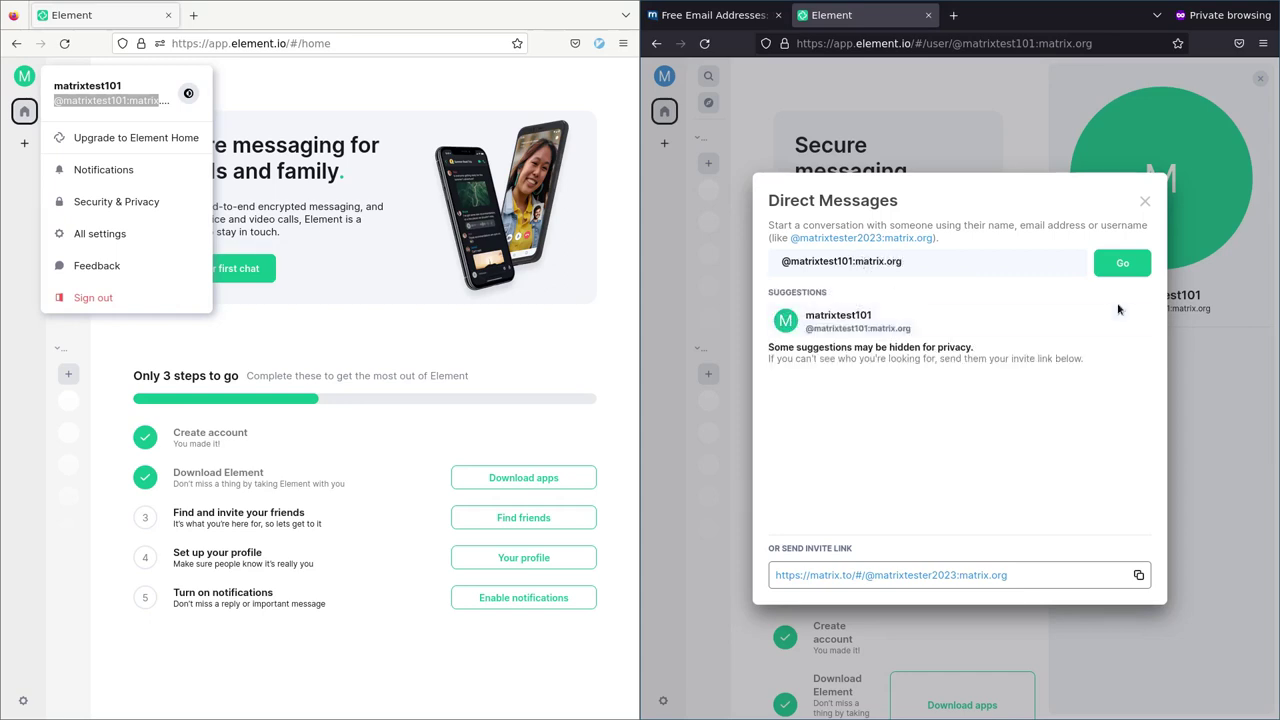
click(1116, 266)
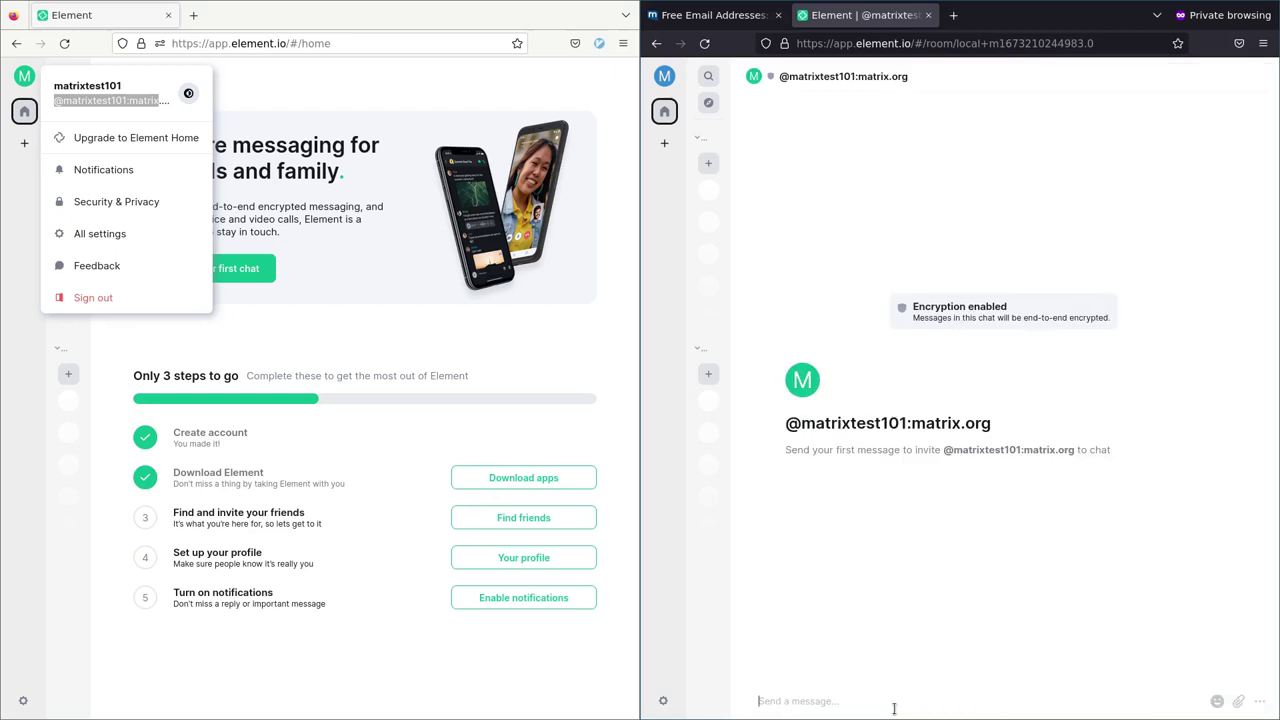
Send 'Hello buddy', then have the first account postpone backup and join the chat
text(Hello buddy)
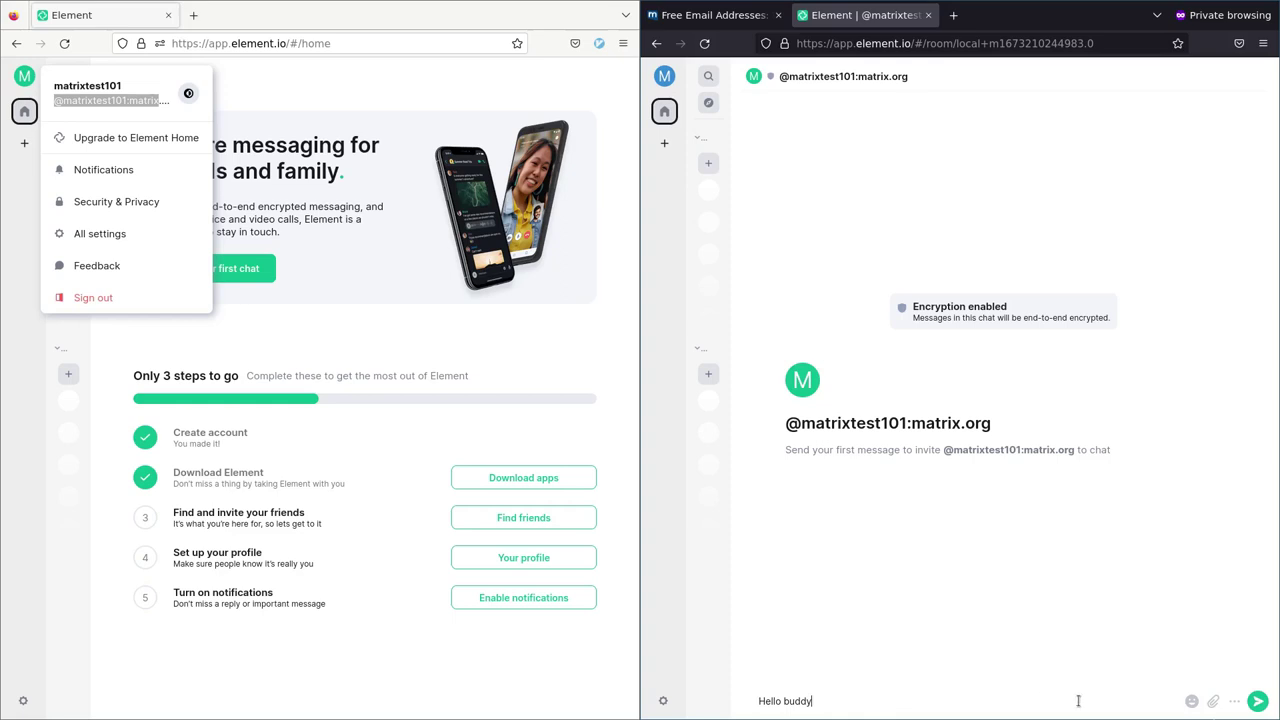
click(1257, 701)
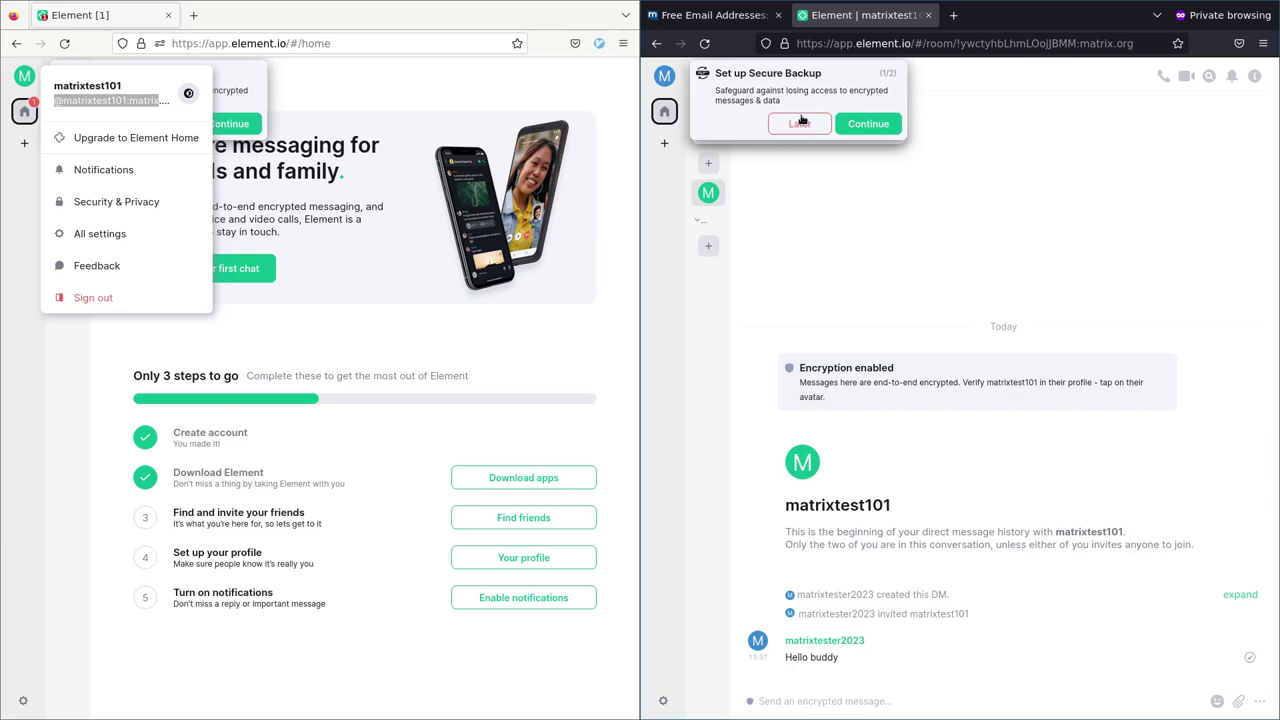
click(300, 150)
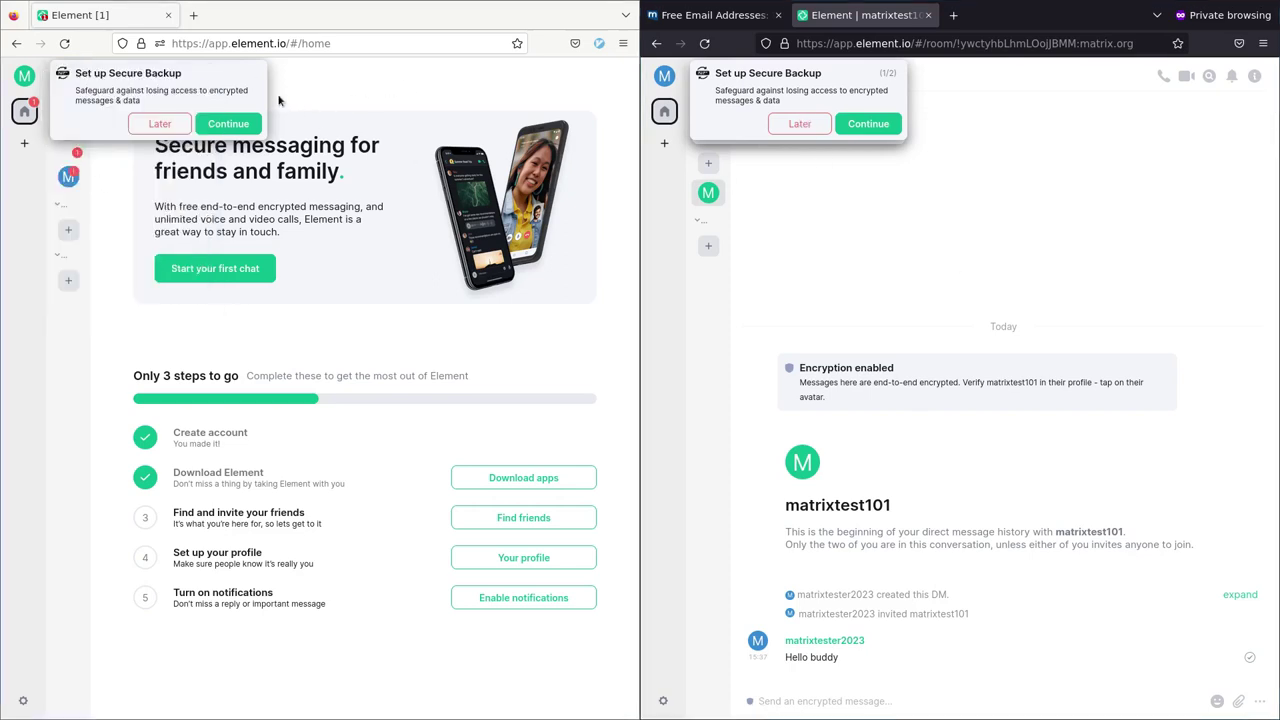
click(160, 124)
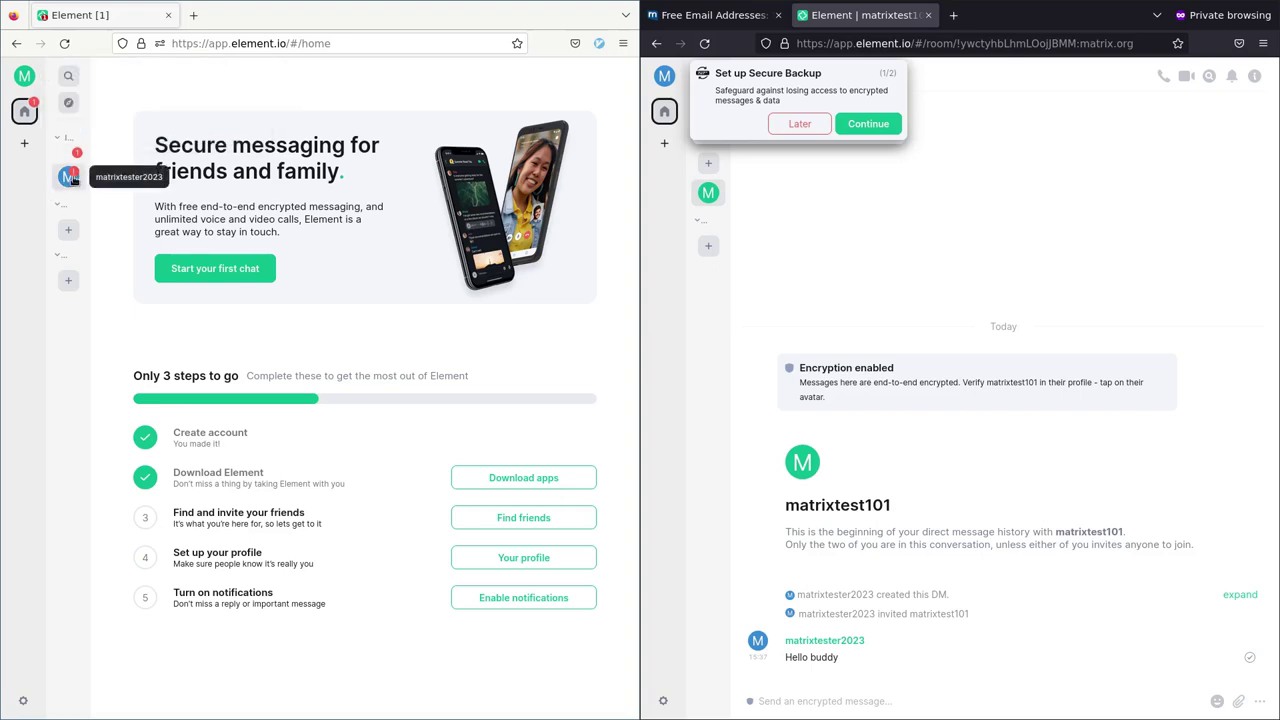
click(70, 177)
click(350, 418)
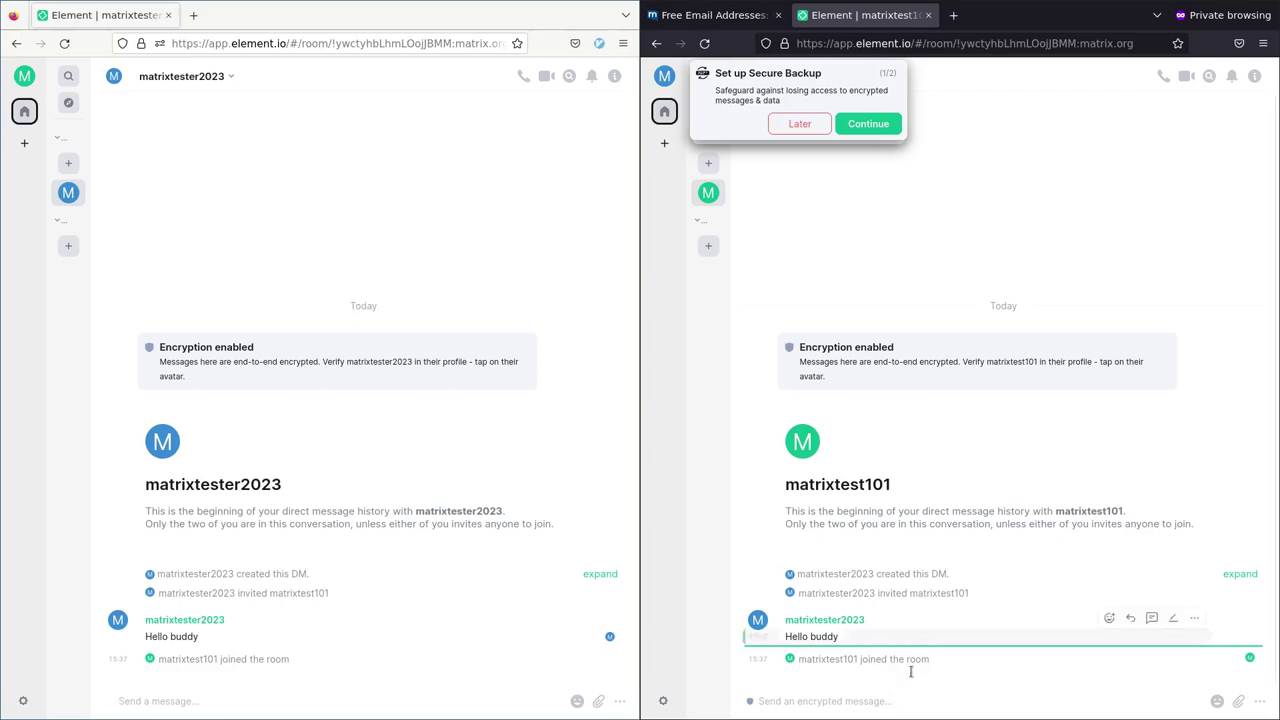
Try the emoji and attachment buttons, cancel the upload, and open the poll creator
click(812, 702)
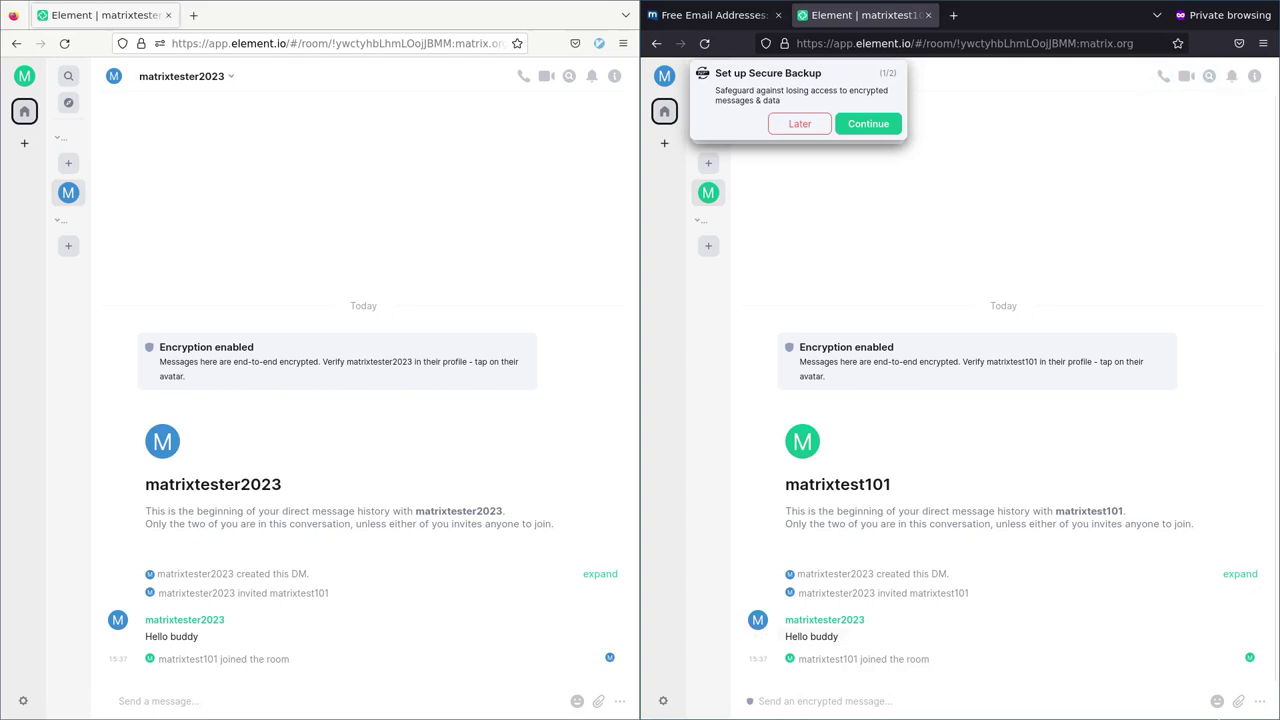
click(1216, 701)
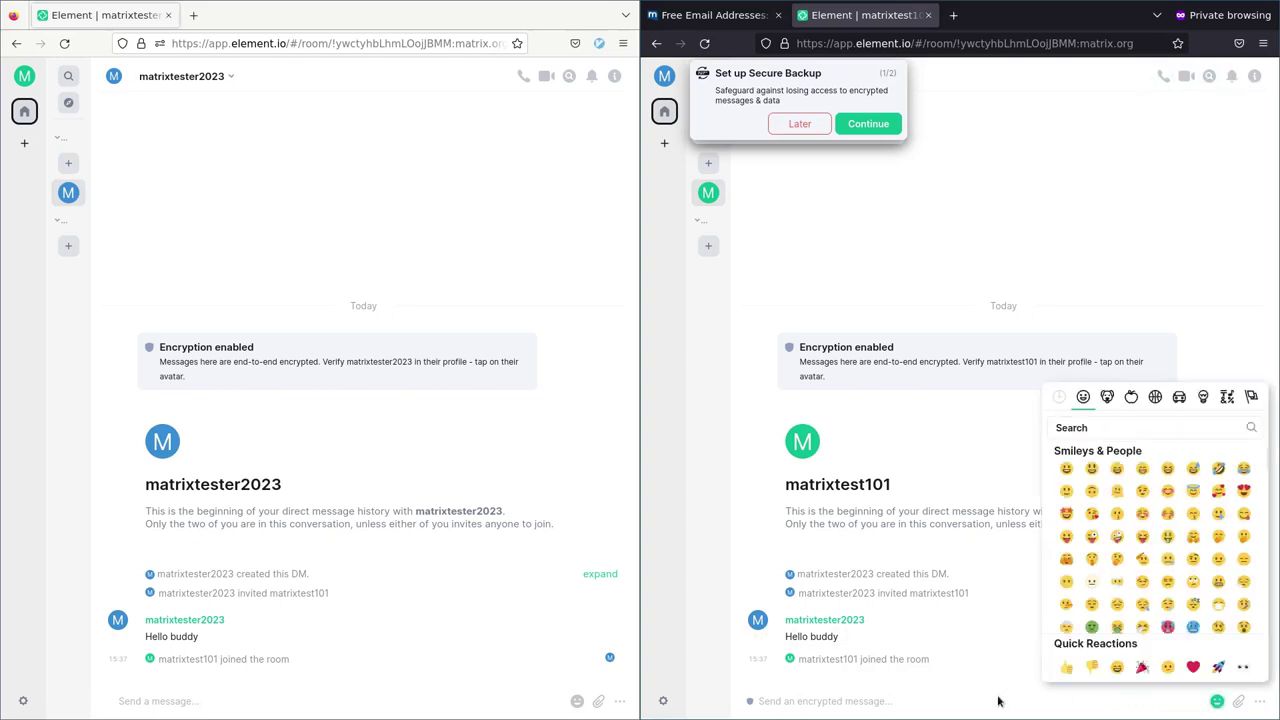
click(1238, 701)
key(Escape)
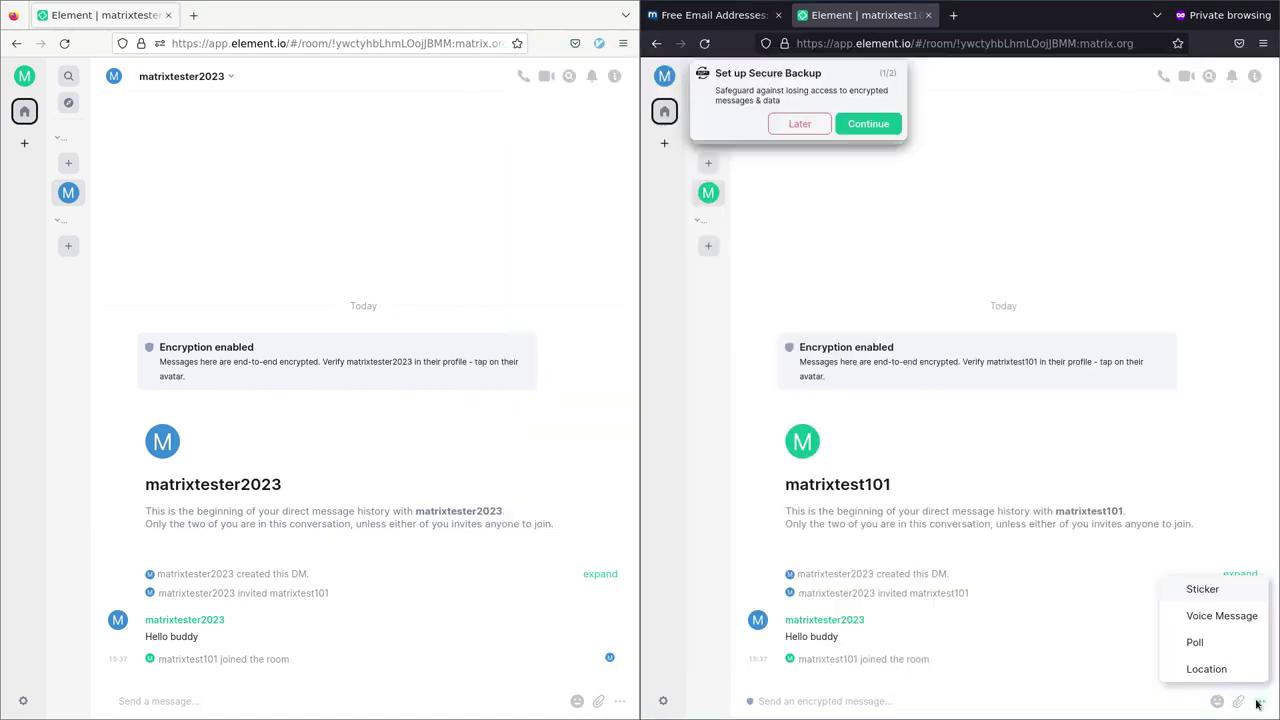
click(1196, 643)
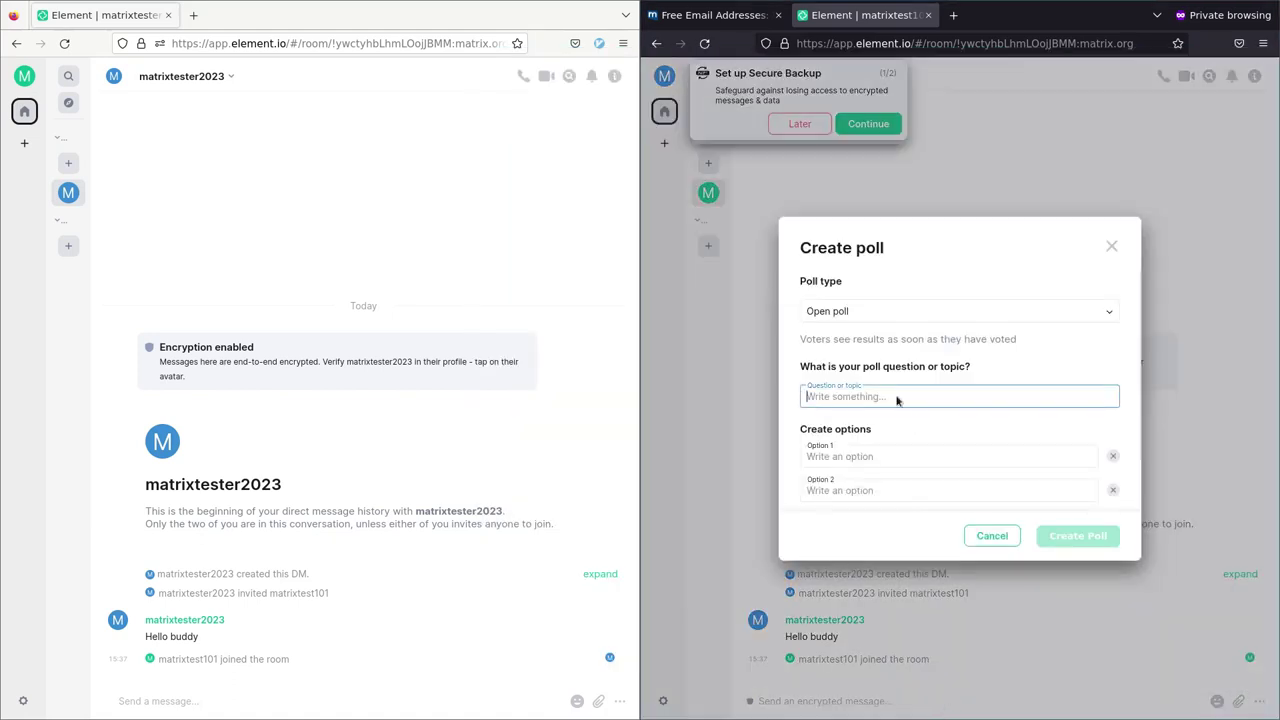
Create the poll 'Which is better Cats or Dogs' with options Dogs and Cats
text(Which is better Cats or Dogs)
click(900, 456)
text(Dogs)
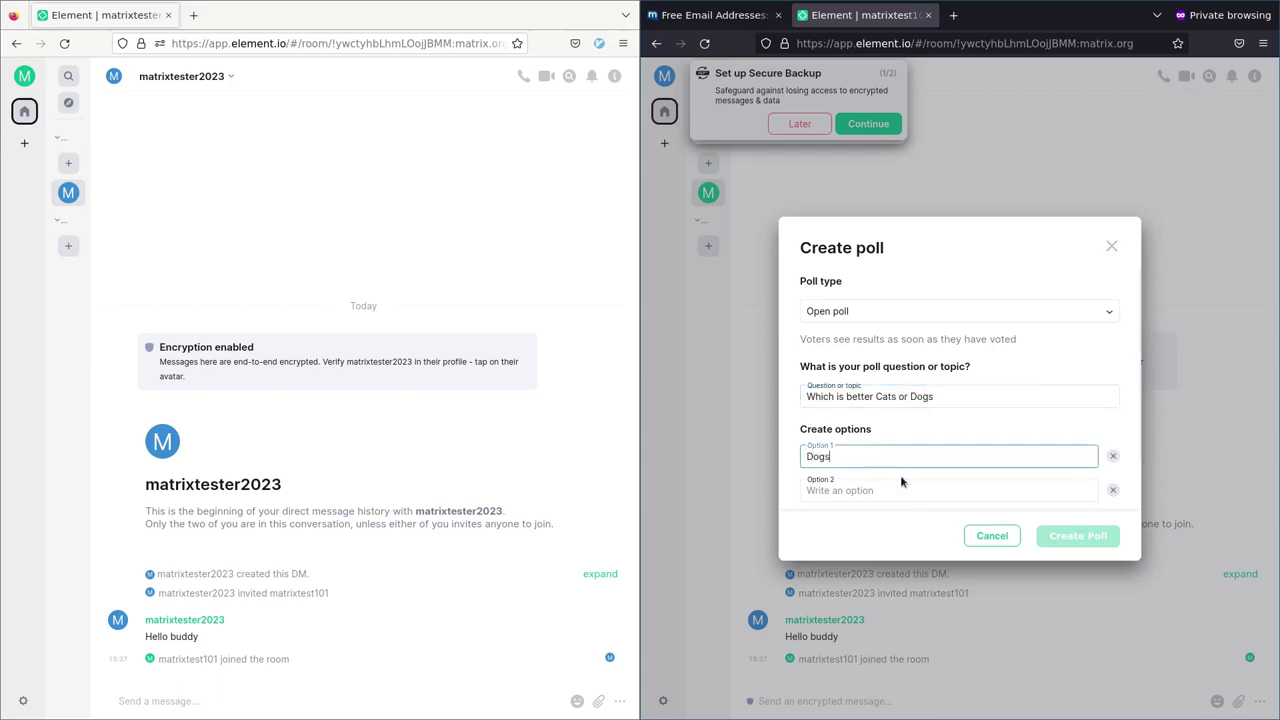
click(891, 490)
text(Cats)
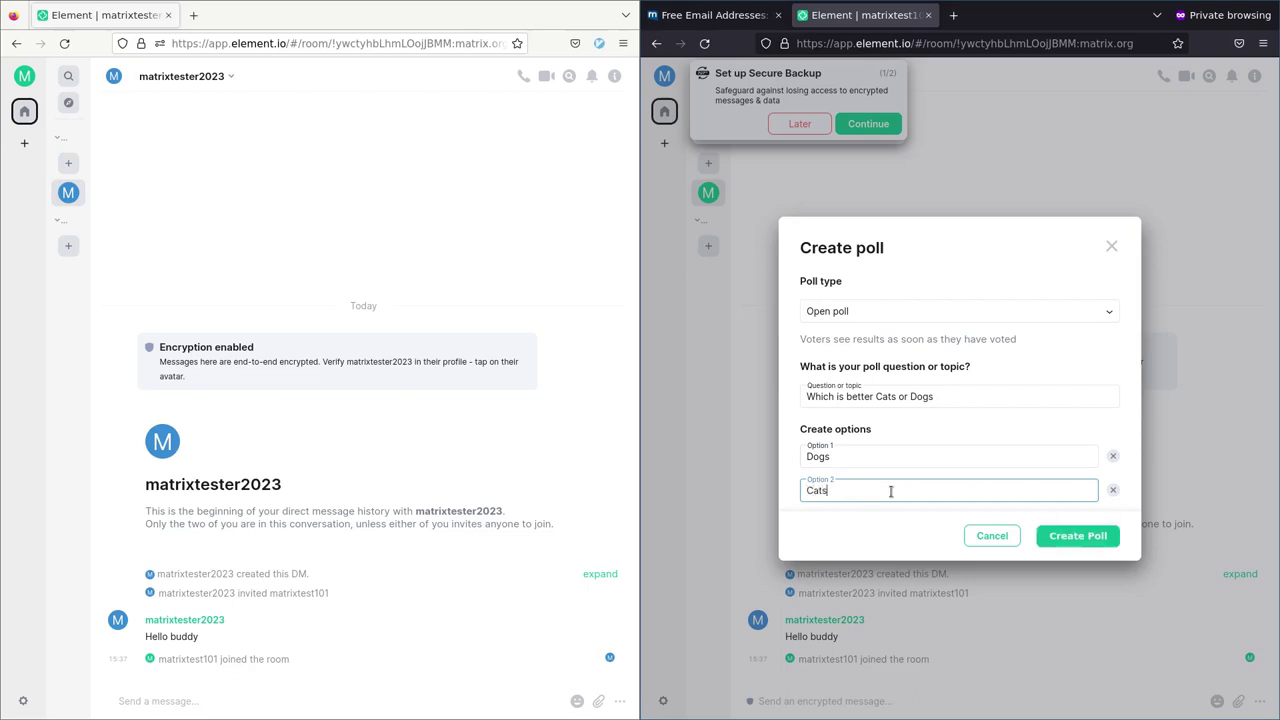
click(1062, 536)
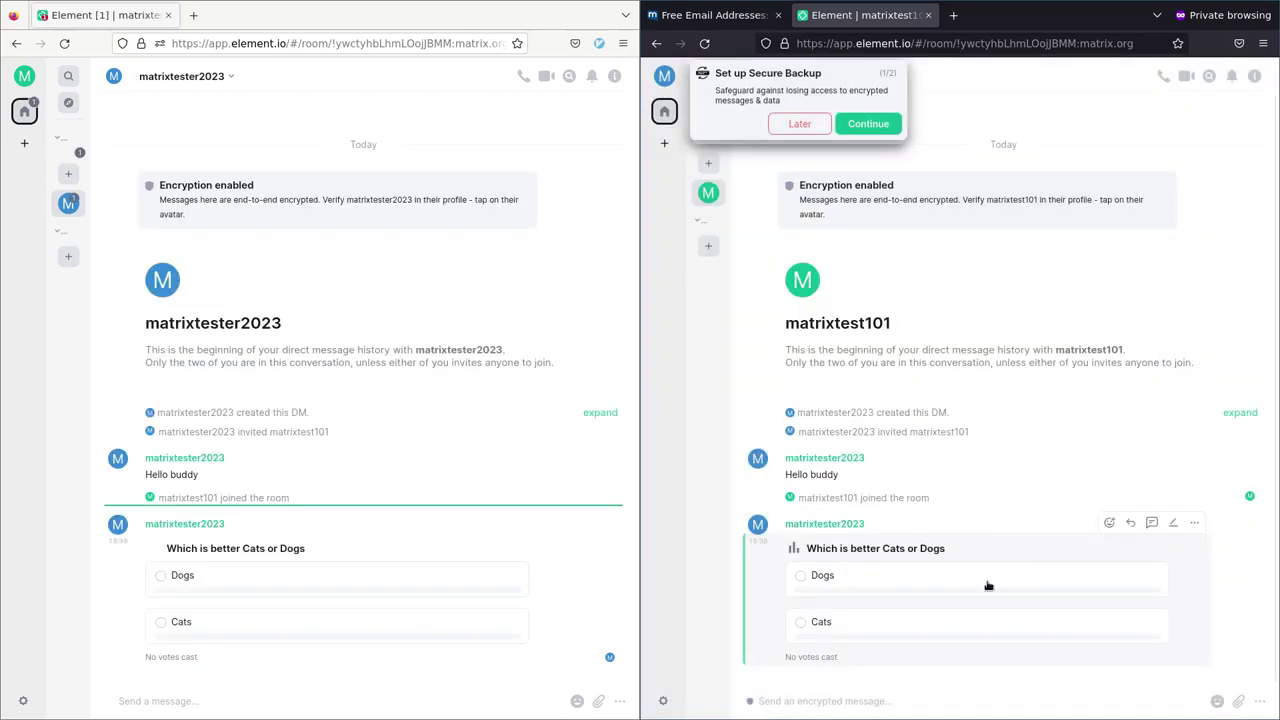
Vote Dogs from the right window's account and Cats from the left window's account
click(801, 576)
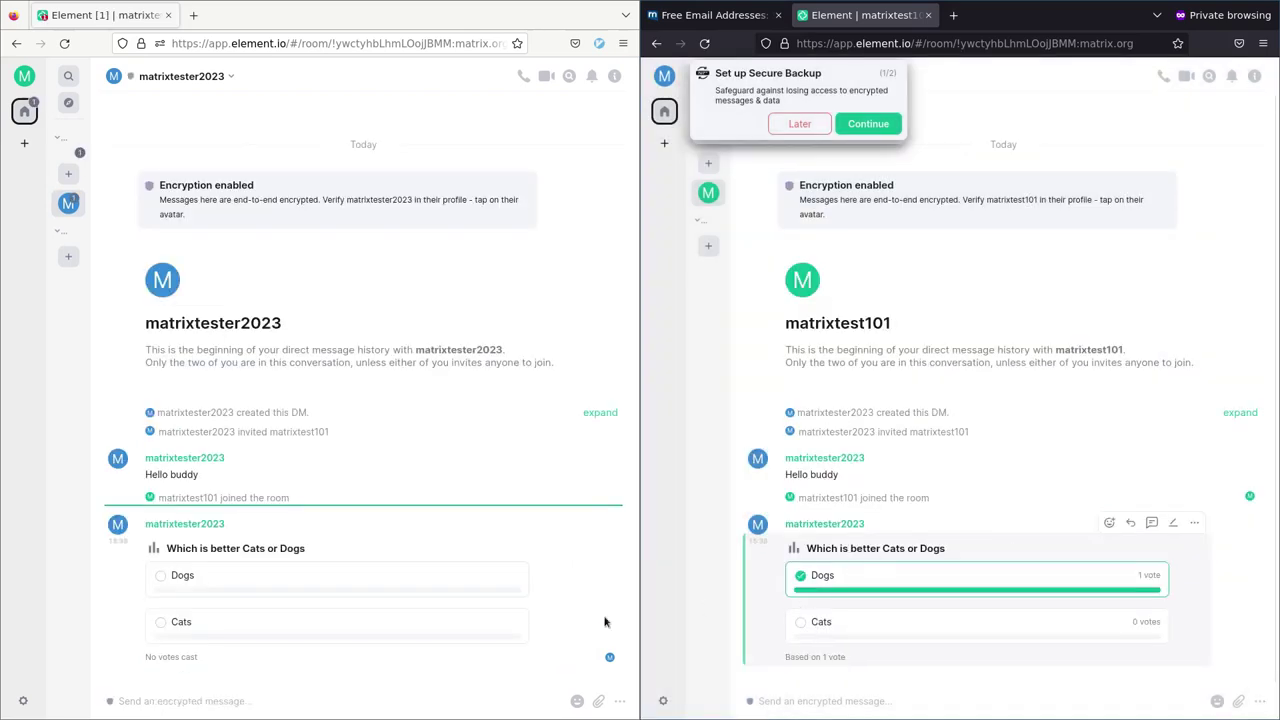
click(250, 622)
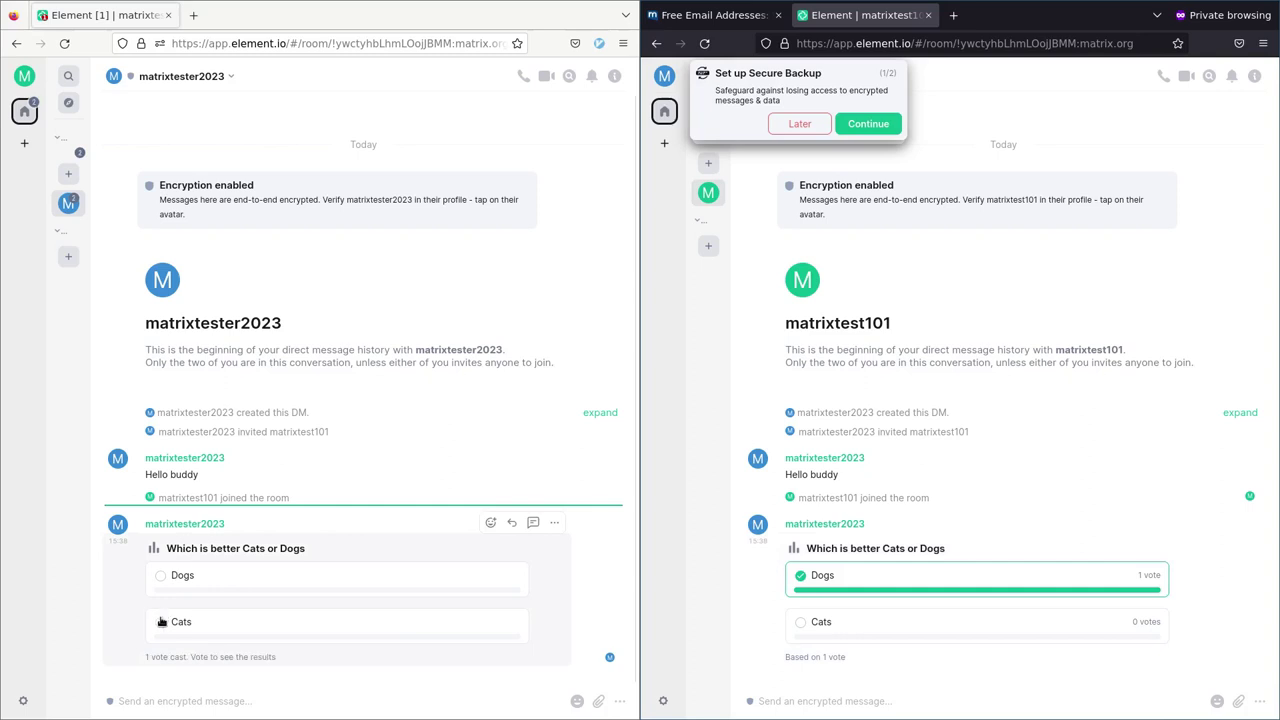
click(1262, 704)
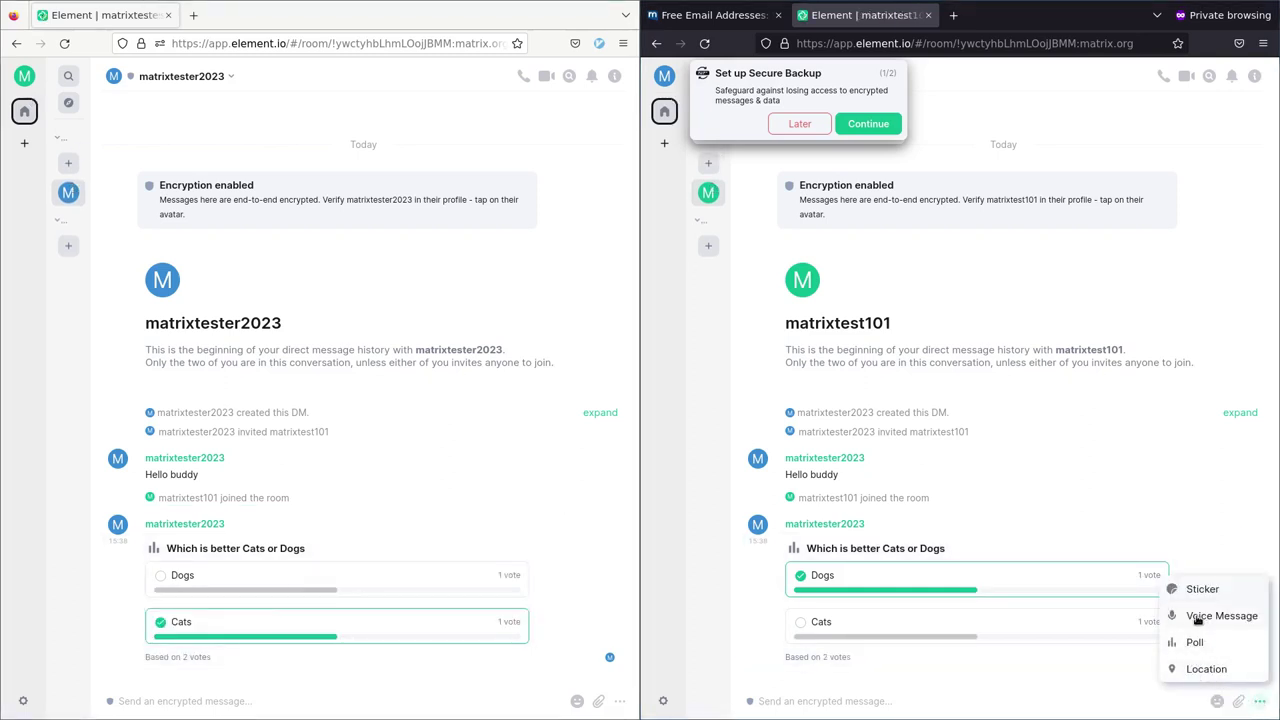
click(1077, 418)
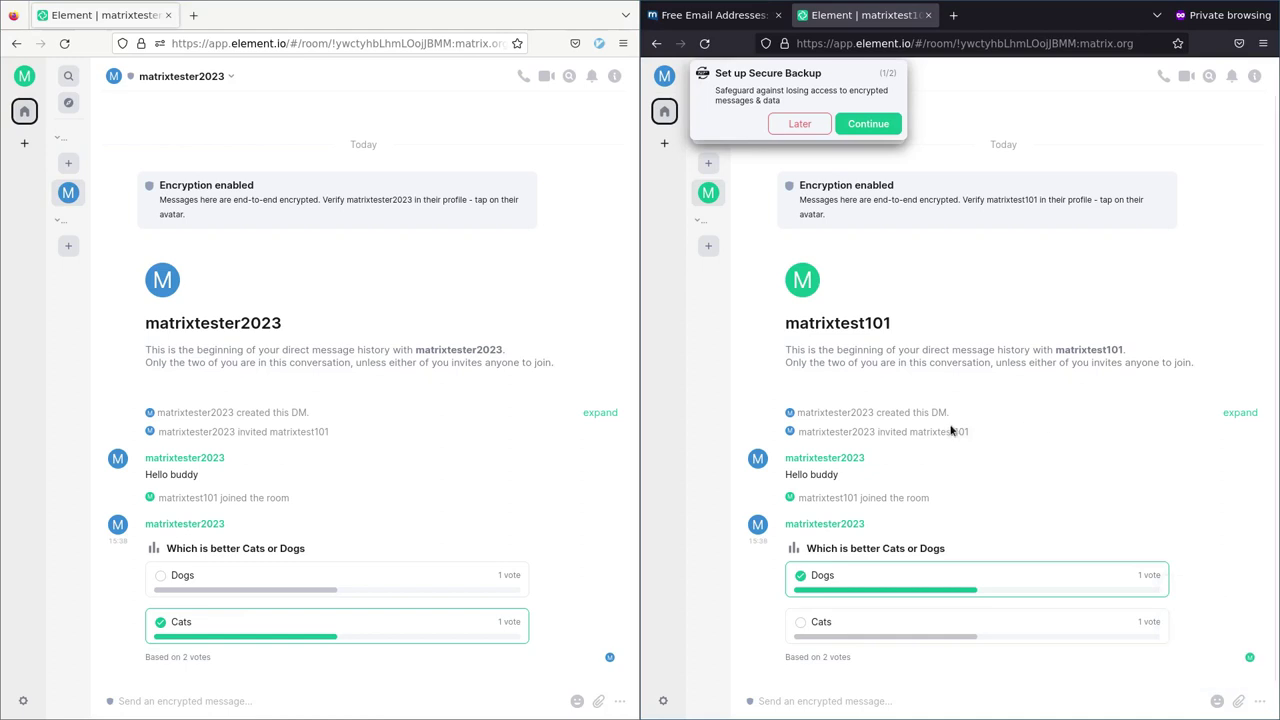